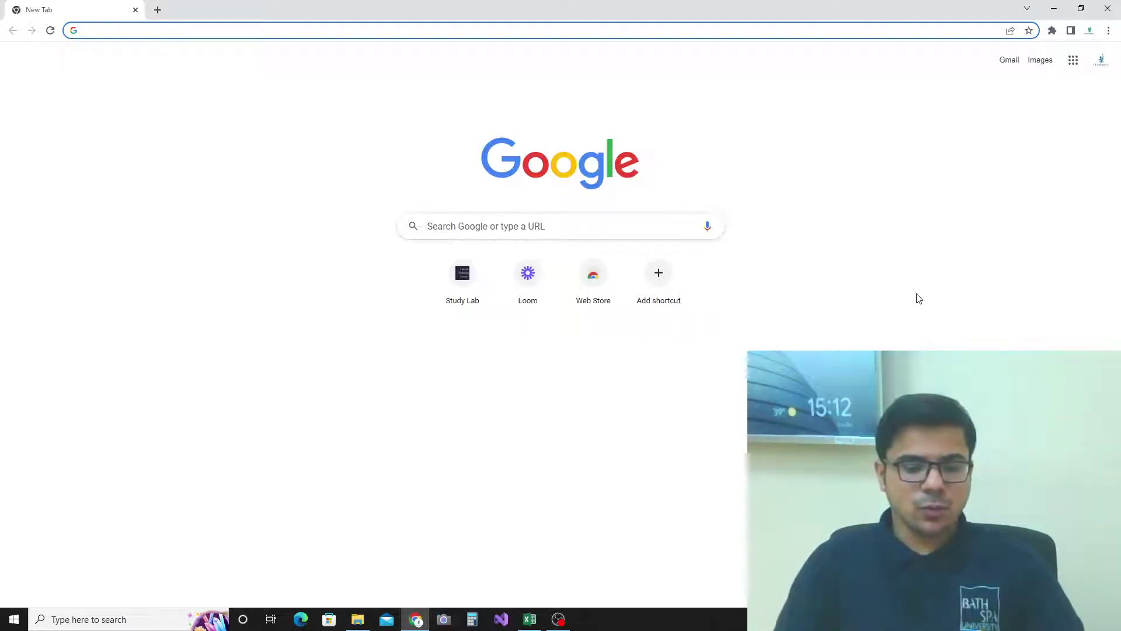
Search Google for "keyword planner" and open the Google Ads Keyword Planner from its official page.
text(key)
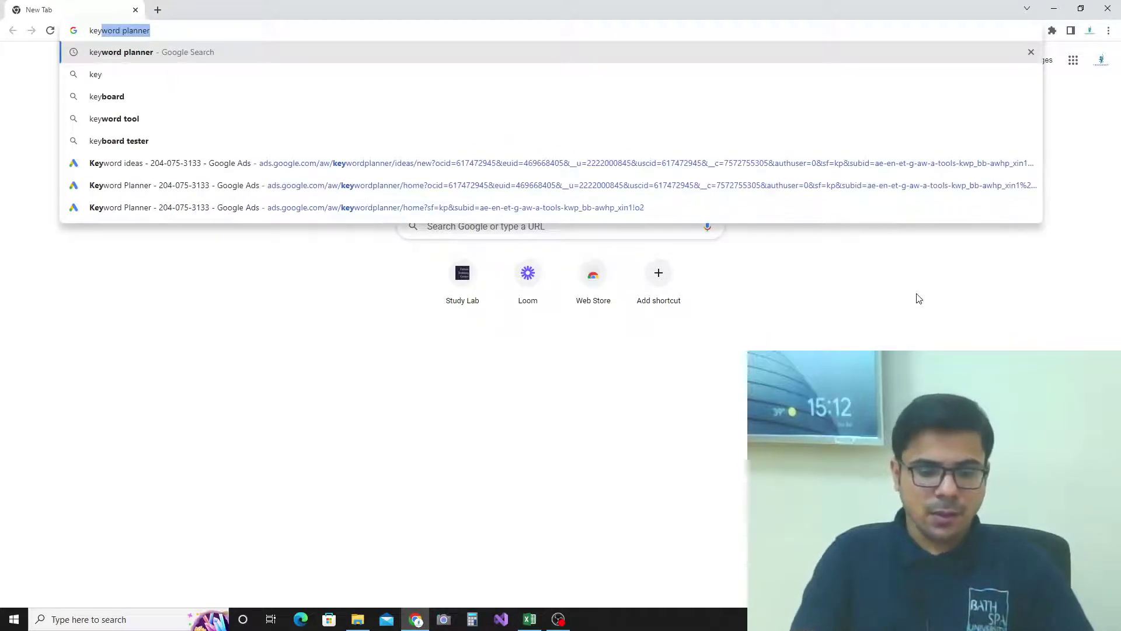
key(Return)
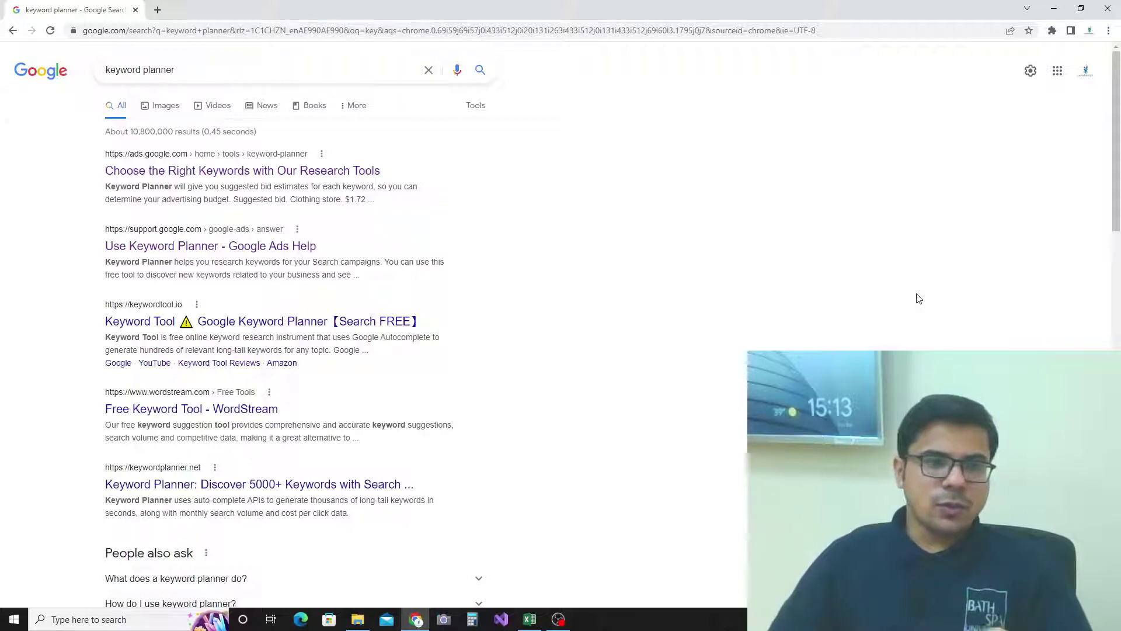
click(240, 170)
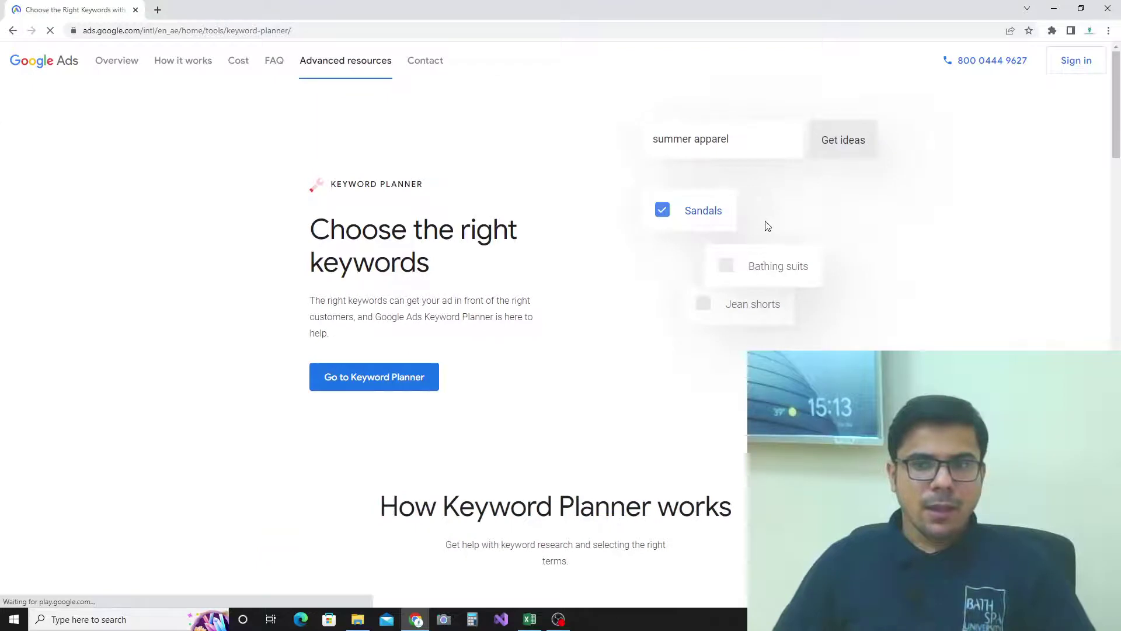
click(386, 389)
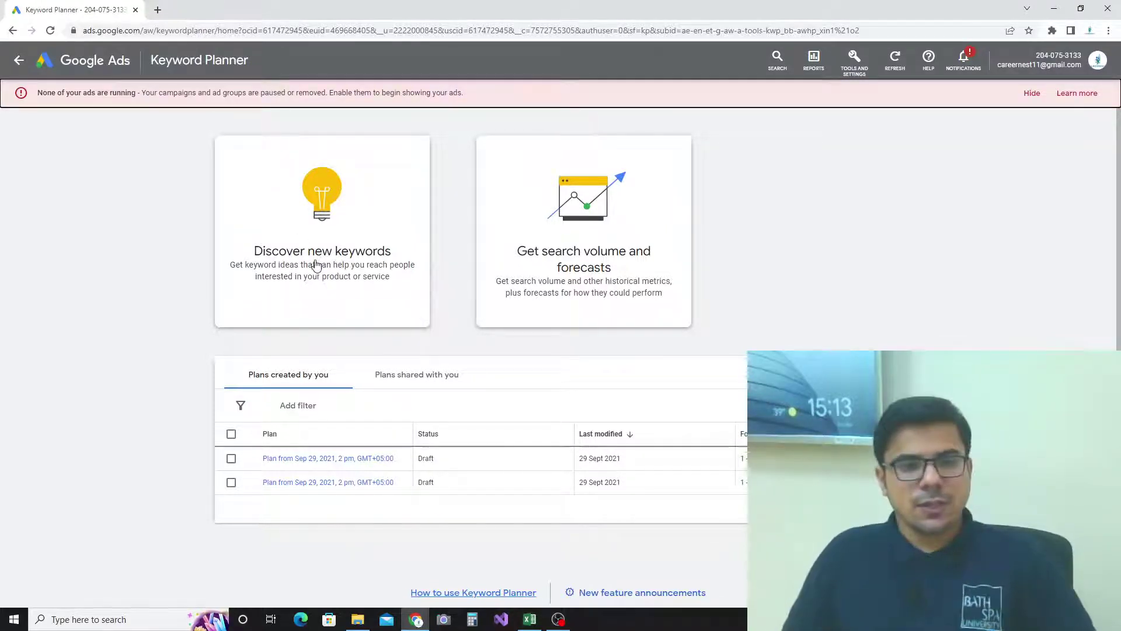
Discover new keywords for "Mobile Covers for Iphone" and get the keyword results.
click(351, 236)
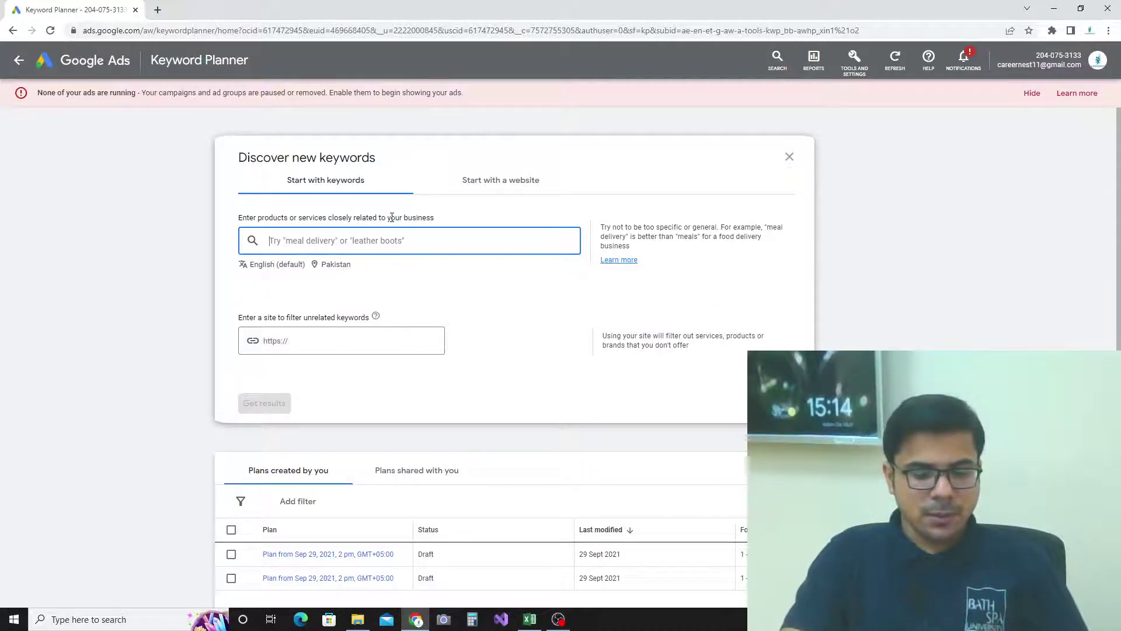
text(Mobile)
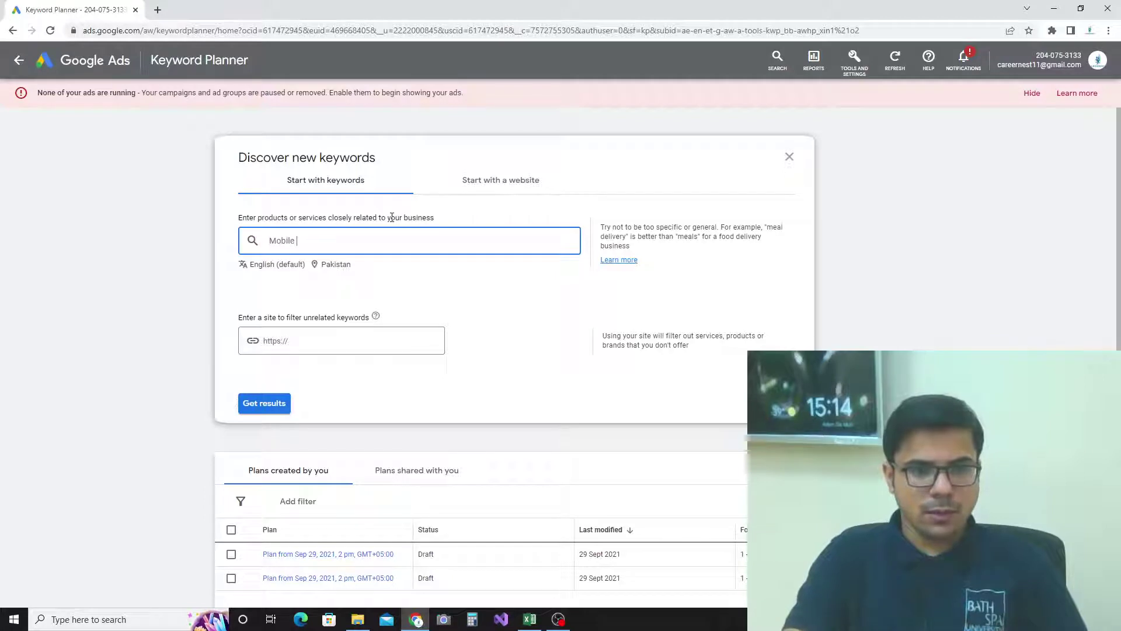
text( Covers for Iphone)
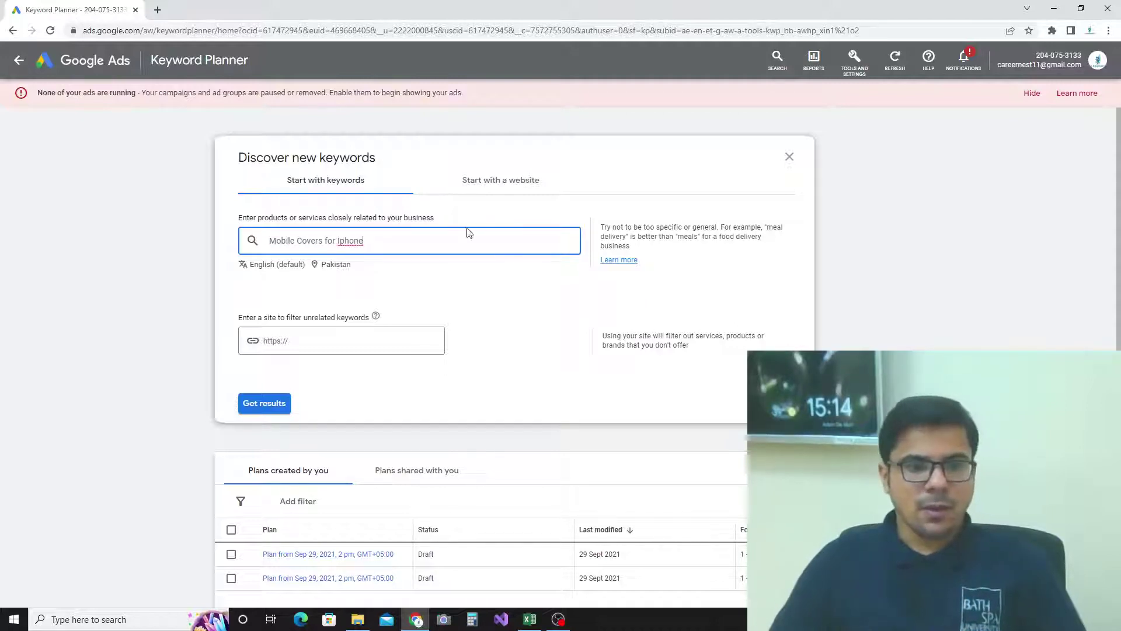
click(272, 408)
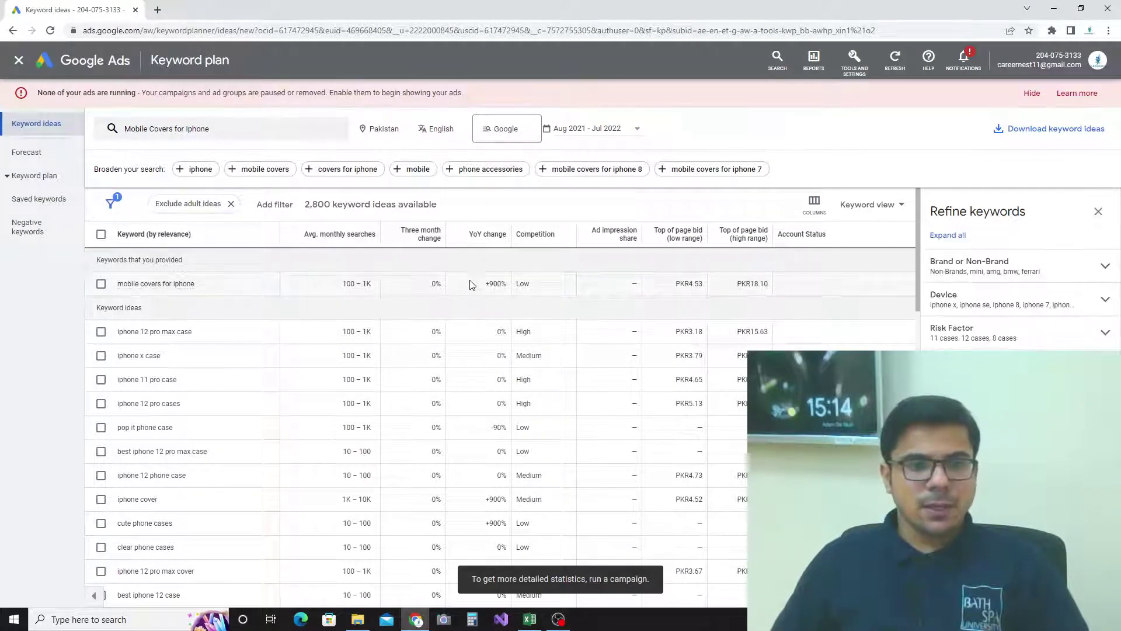
Look through the keyword ideas for Pakistan and mark "iphone 12 pro max case" to examine its average monthly searches.
scroll(298, 327, down, 8)
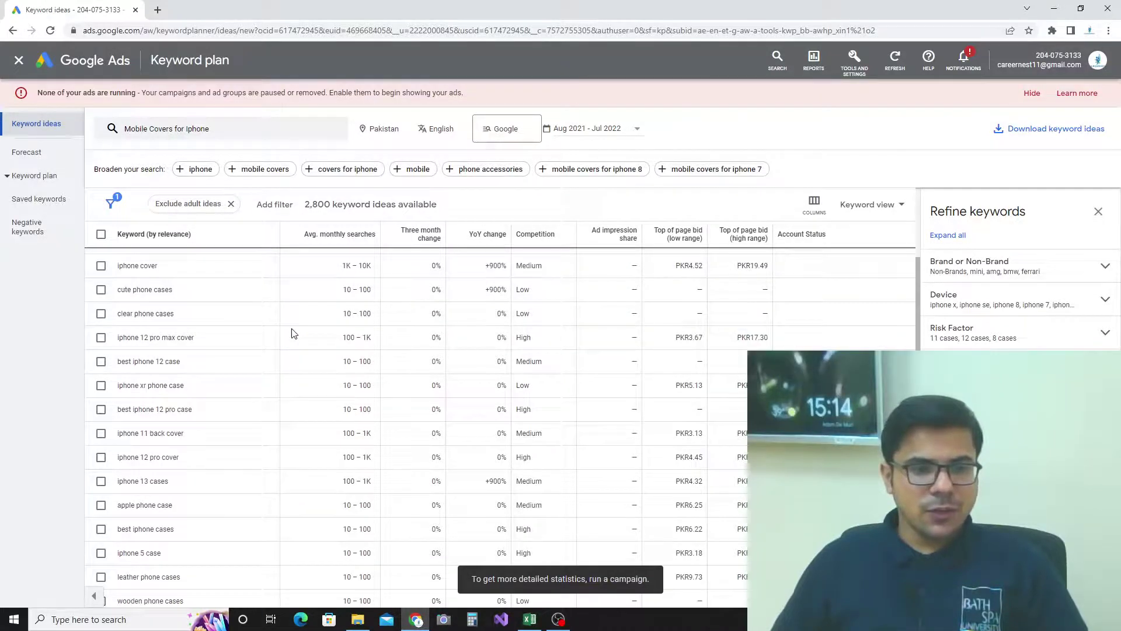
scroll(295, 332, up, 10)
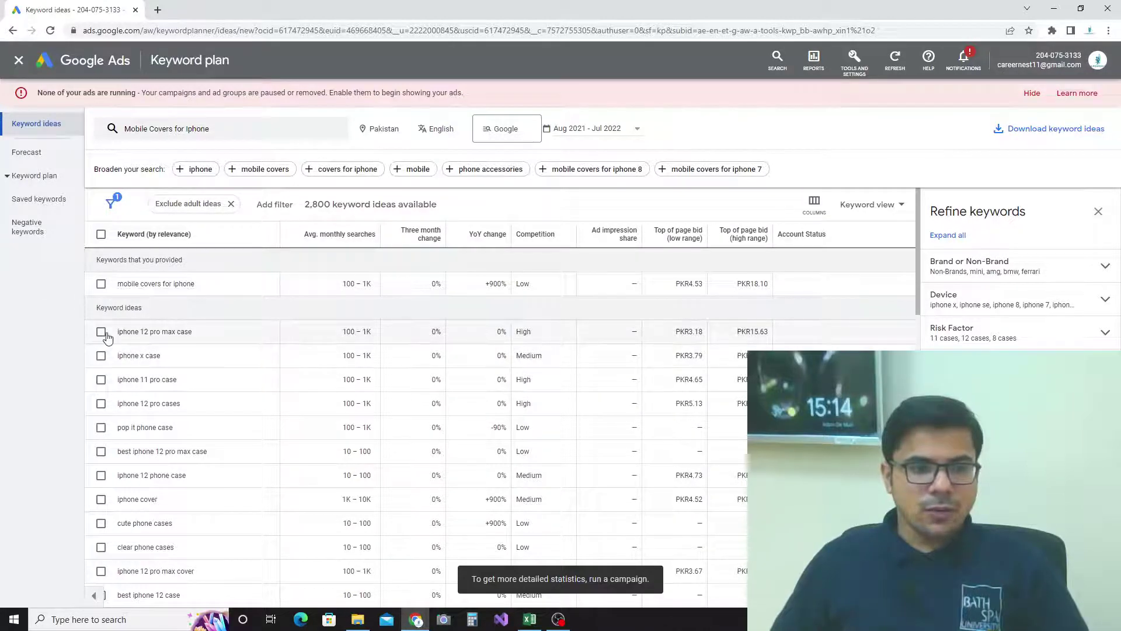
click(101, 332)
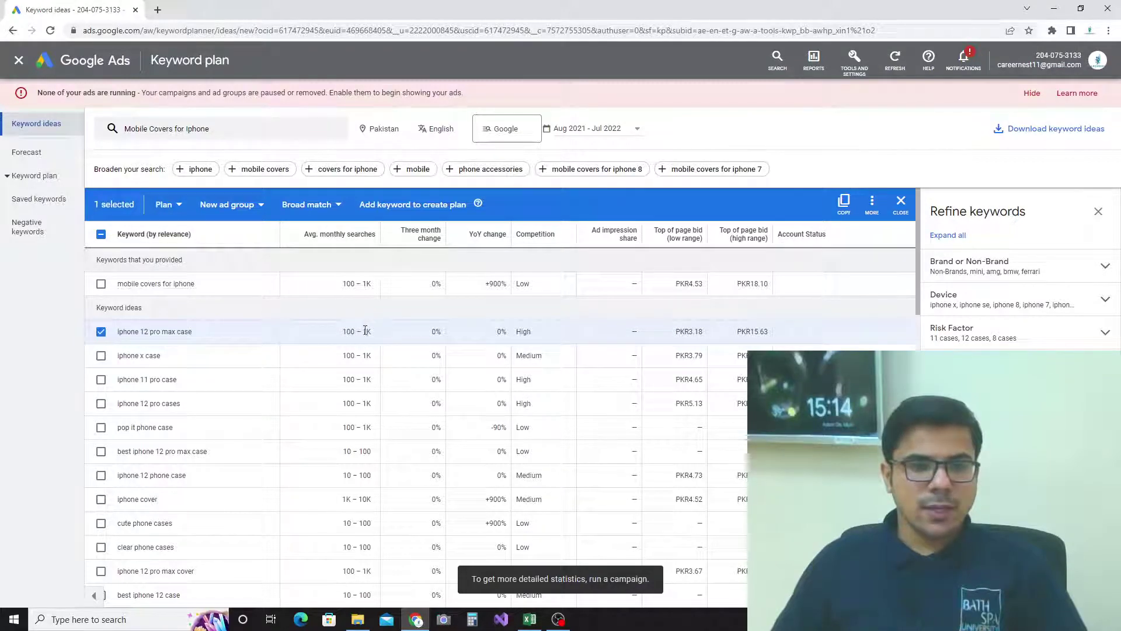
mouse_move(356, 238)
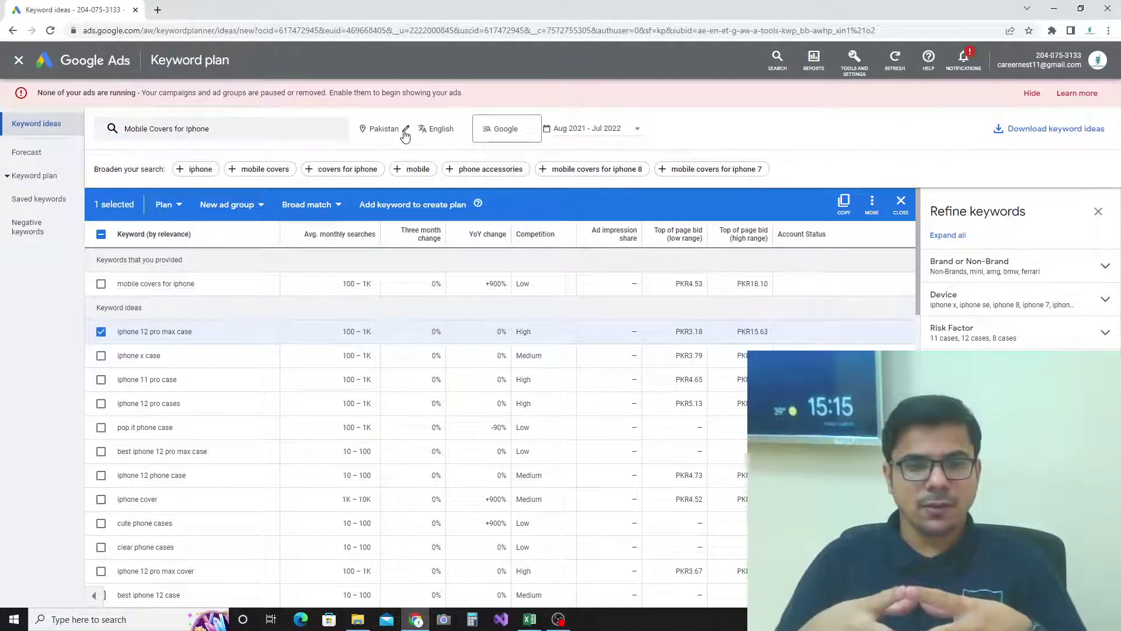
Replace Pakistan with United States as the only targeted location and save the change.
click(405, 131)
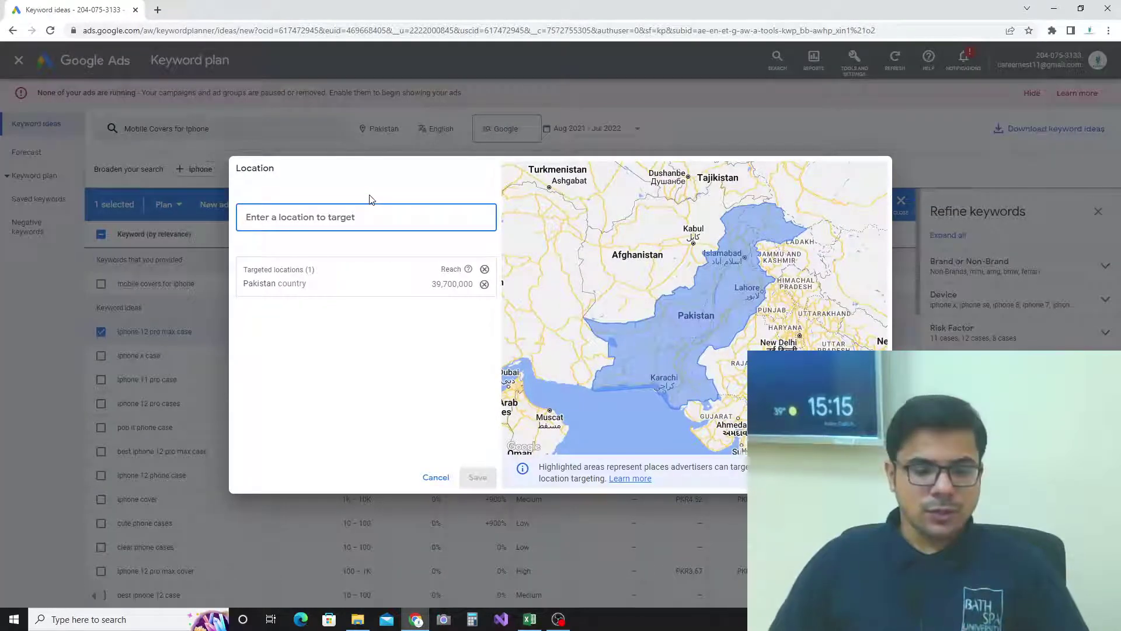
text(United)
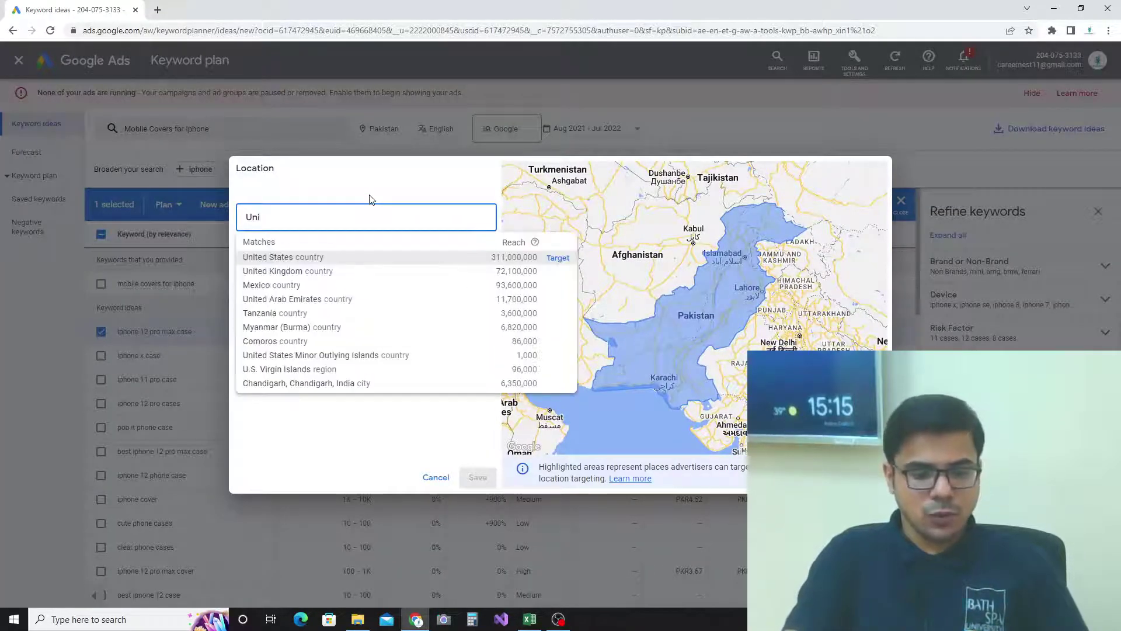
click(302, 258)
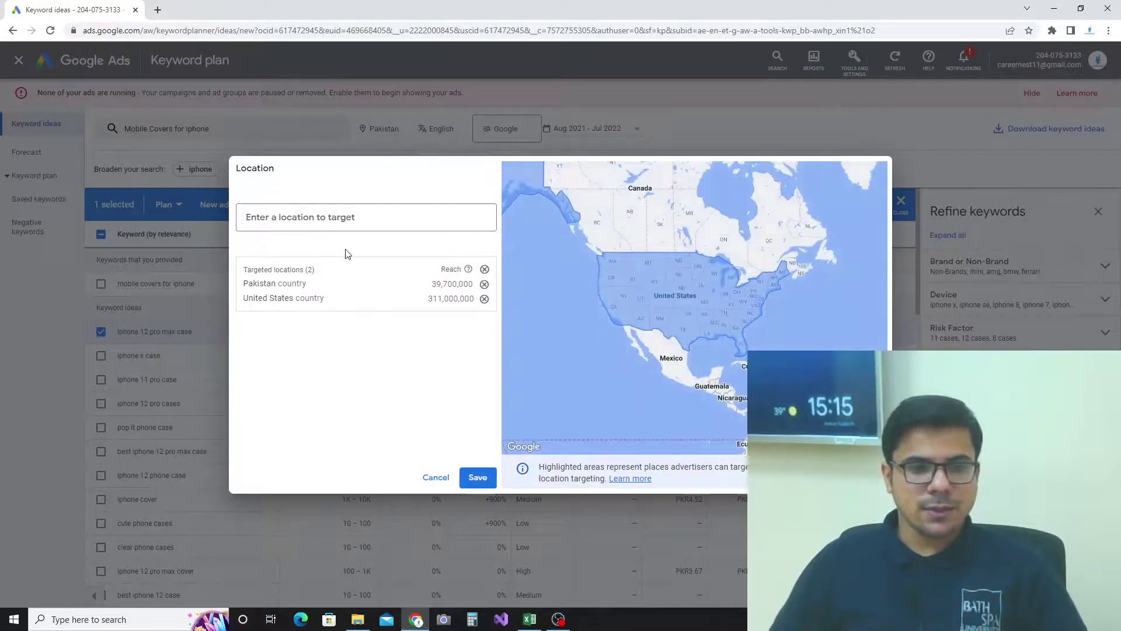
click(484, 284)
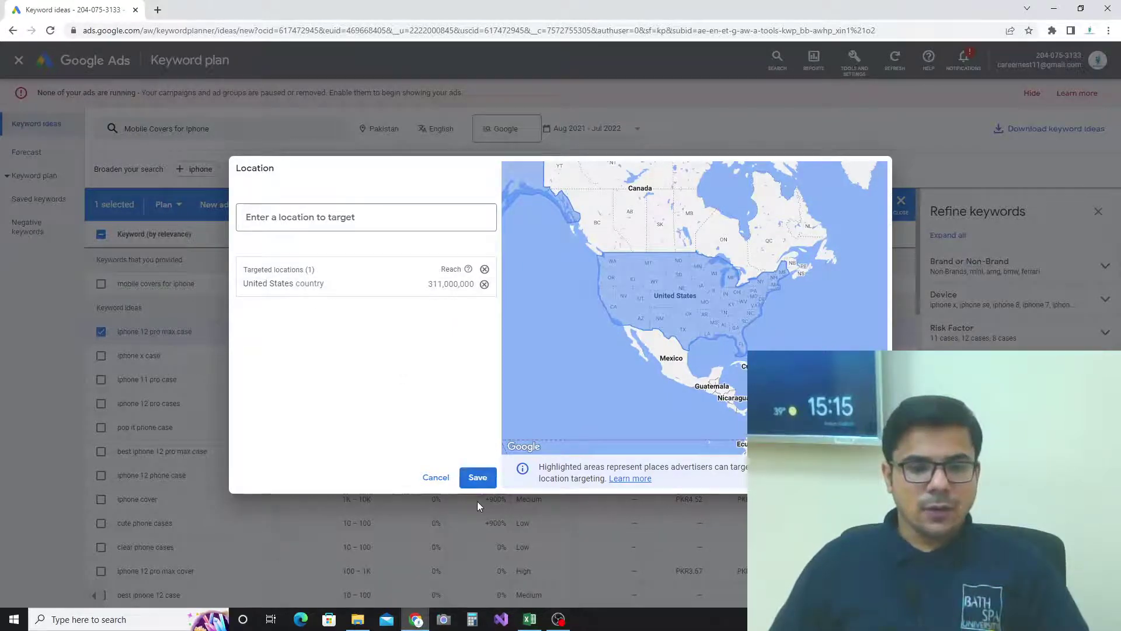
click(476, 478)
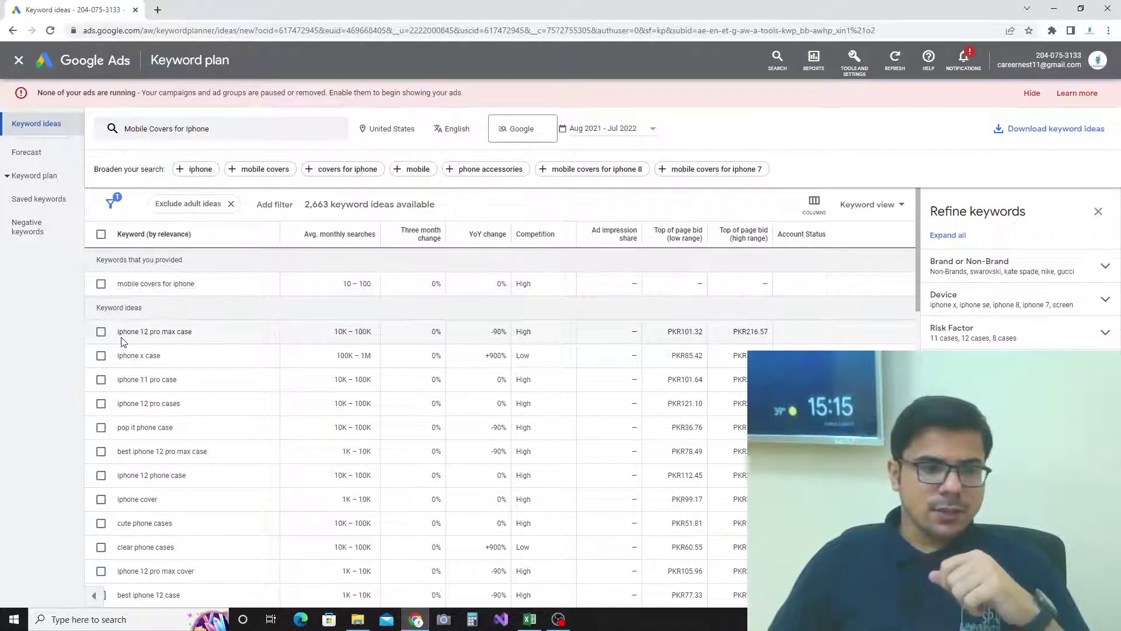
Check the monthly searches and competition of "iphone 12 pro max case" and sort the keyword ideas by competition in descending order.
drag(193, 336, 112, 333)
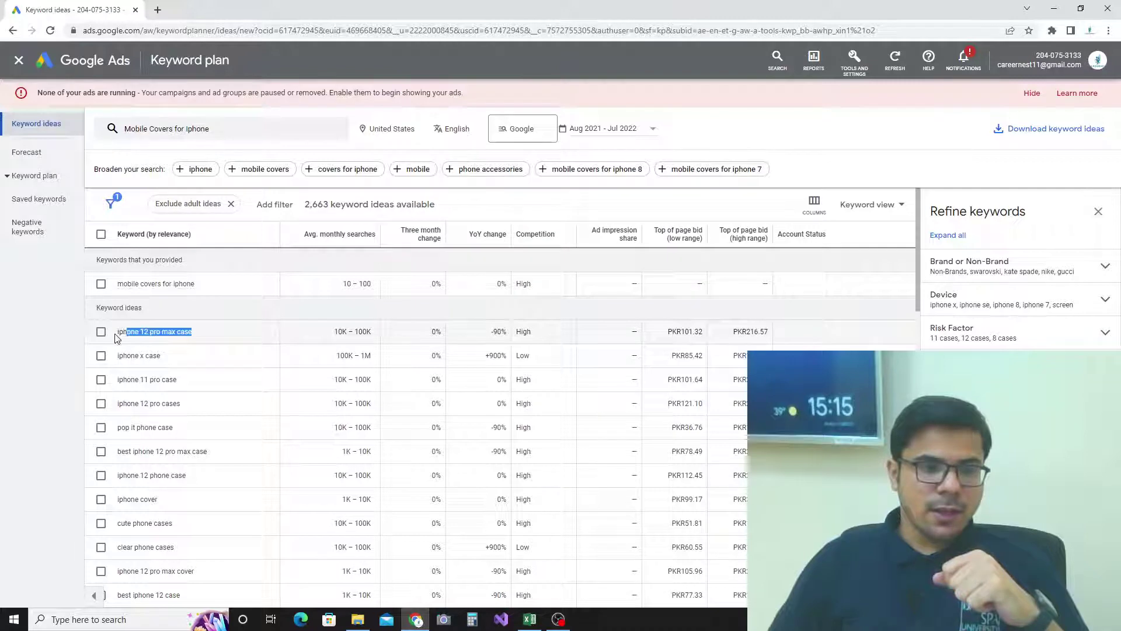
drag(335, 332, 362, 333)
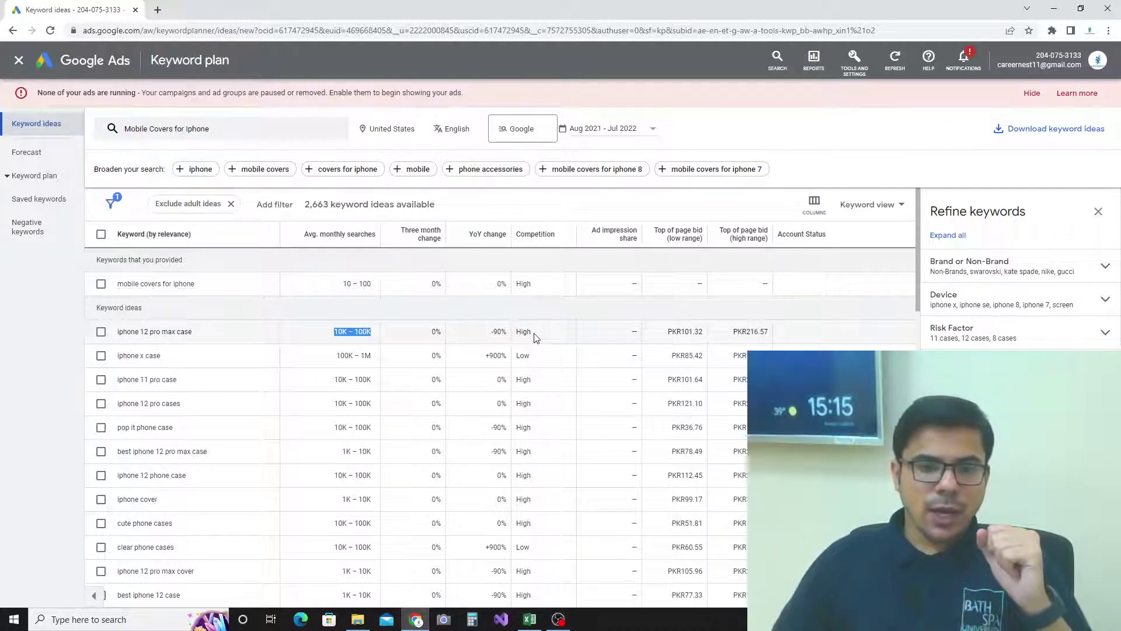
click(542, 241)
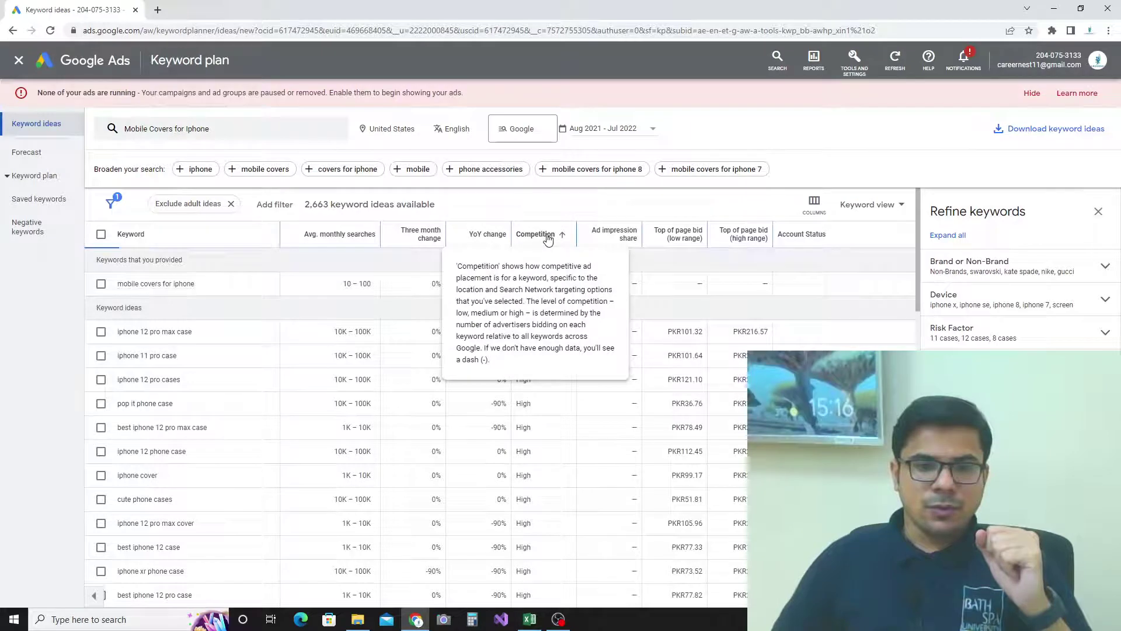
click(544, 238)
click(548, 239)
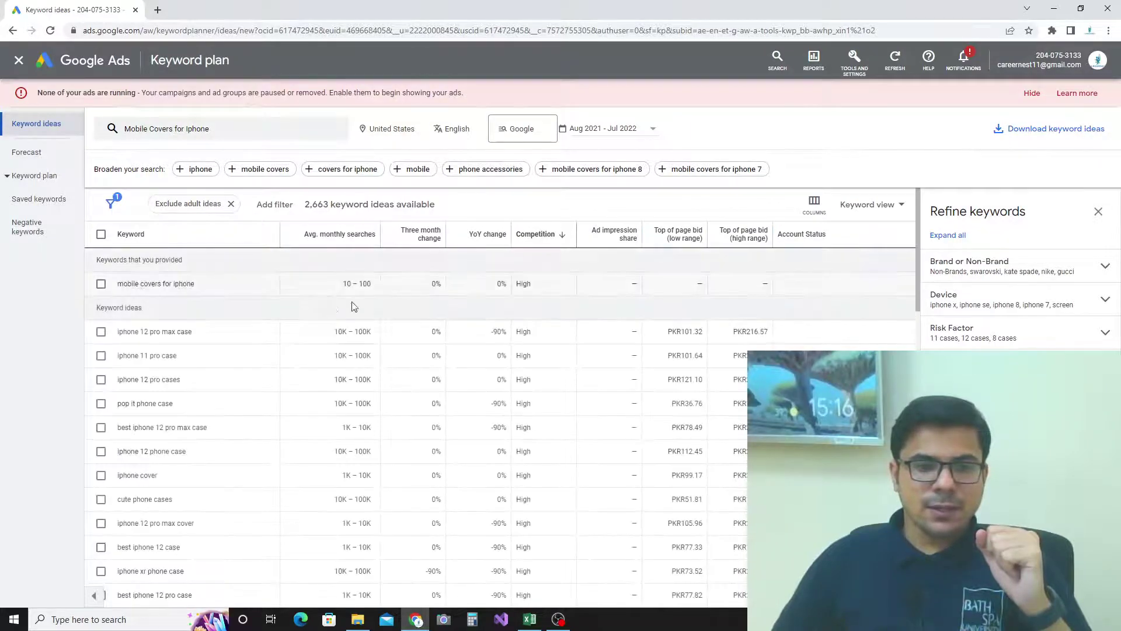
double_click(184, 331)
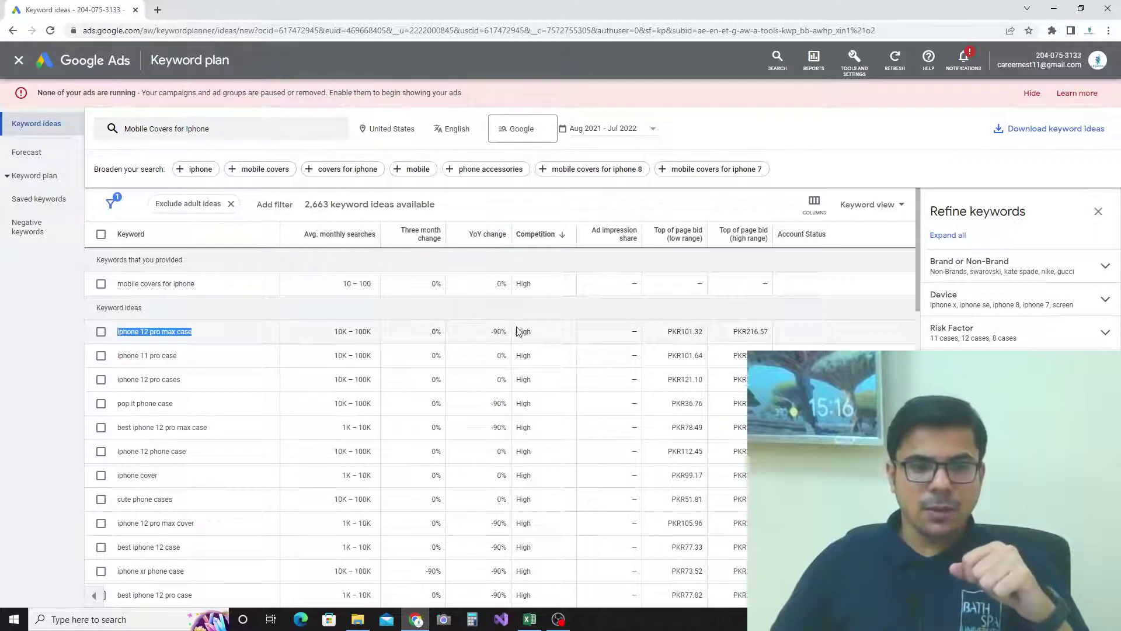
click(540, 333)
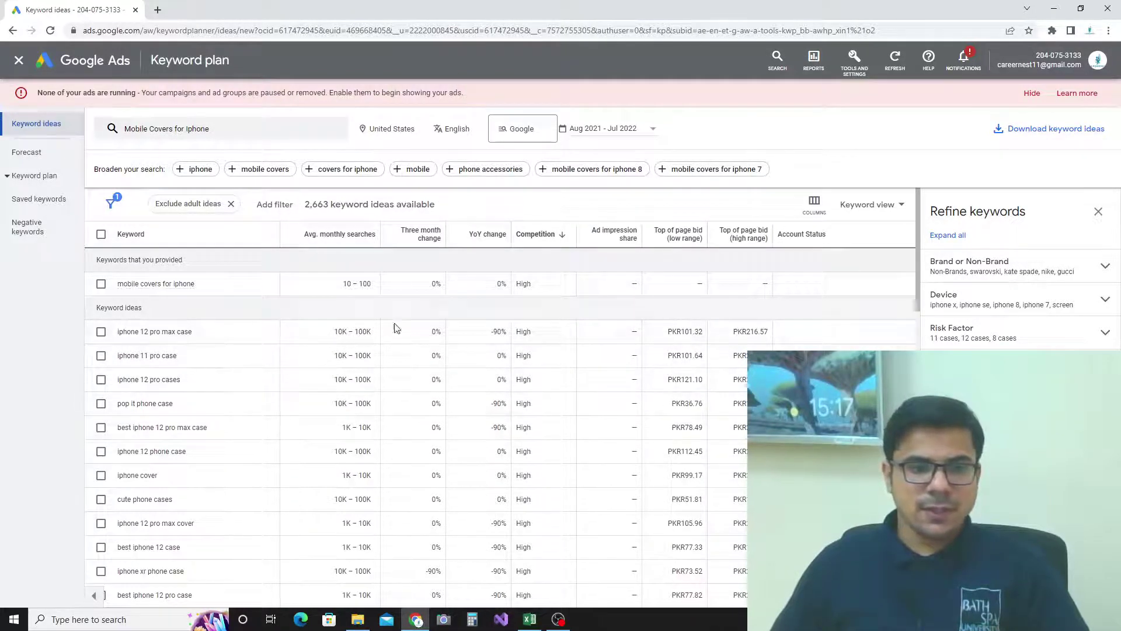
Download the keyword ideas as a .csv file and open the downloaded file in Excel.
click(1033, 132)
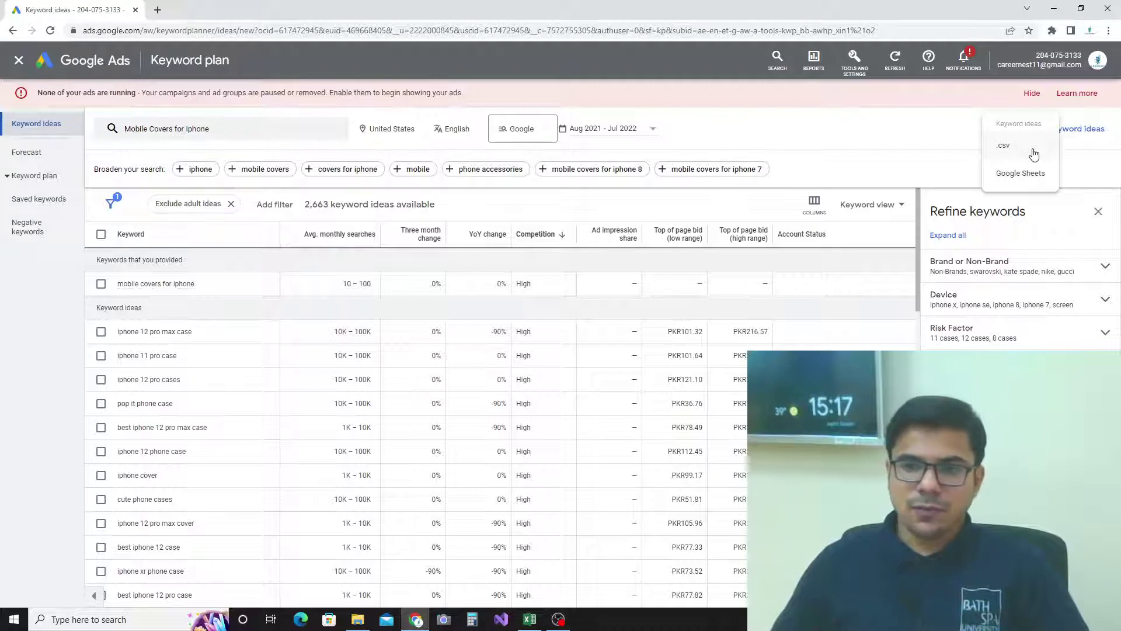
click(1033, 153)
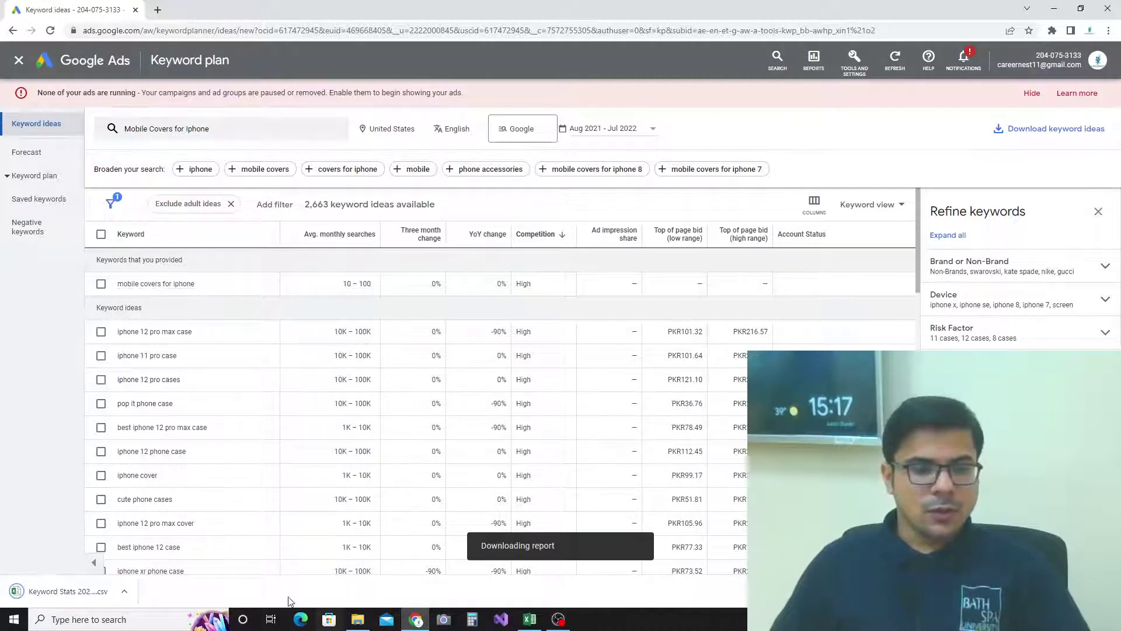
click(126, 593)
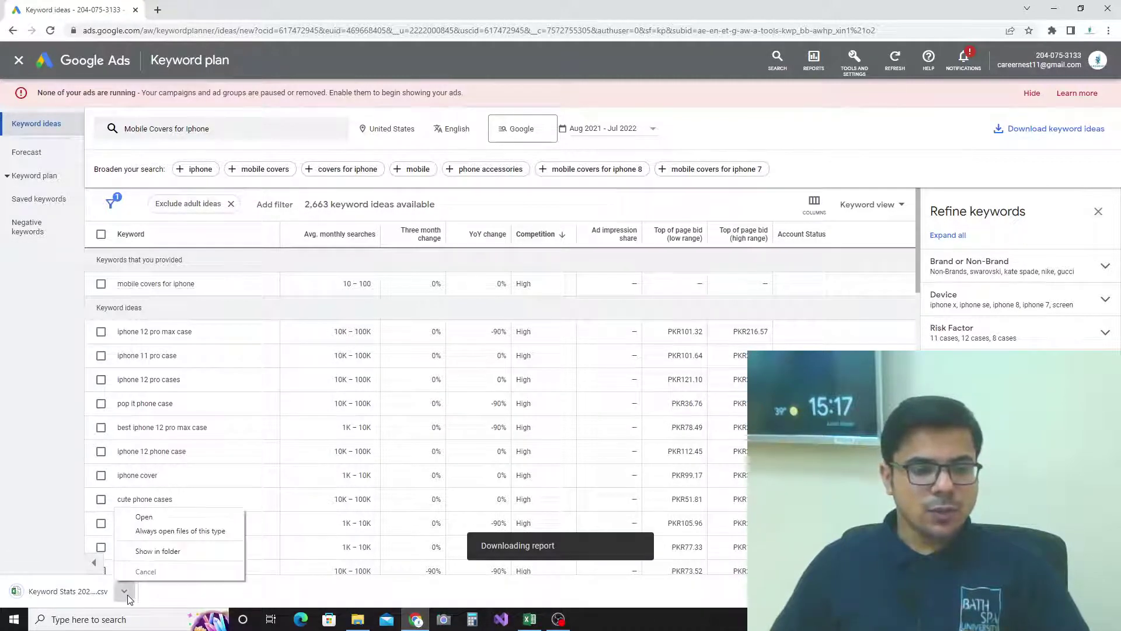
click(156, 516)
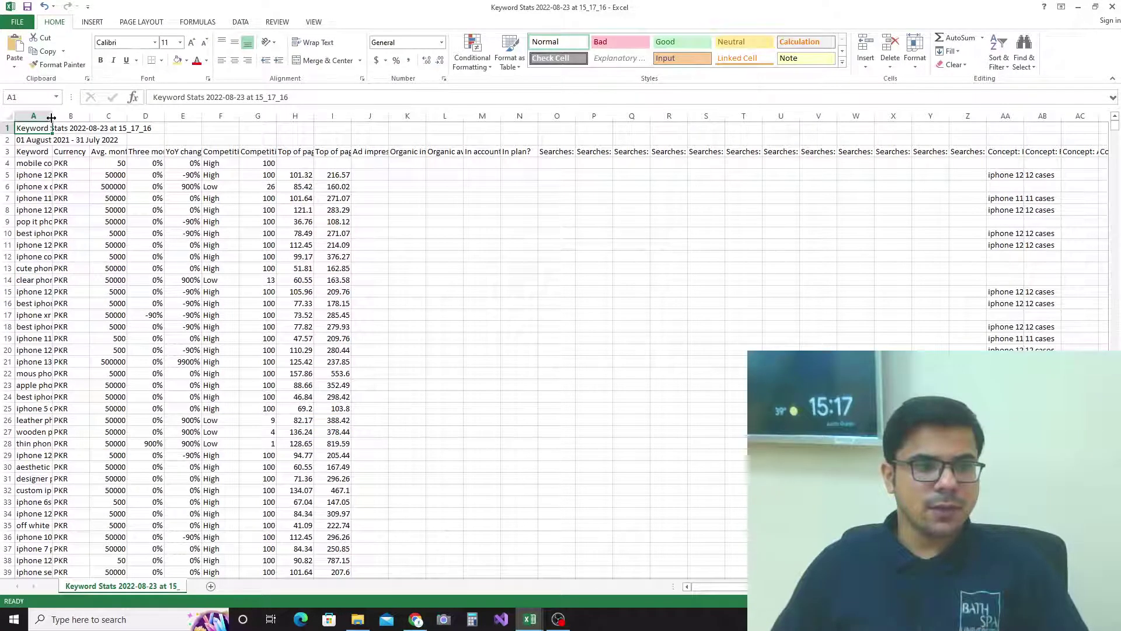
Widen the Keyword, Avg. monthly searches, Competition and indexed competition columns so that their contents are readable.
drag(52, 118, 168, 129)
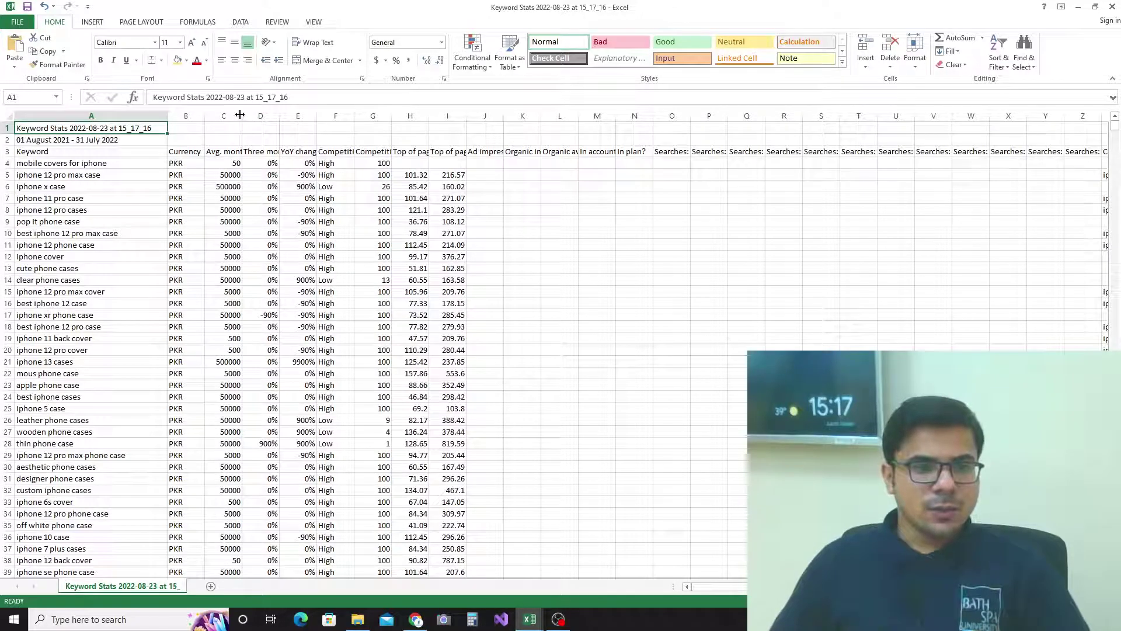
drag(240, 115, 284, 116)
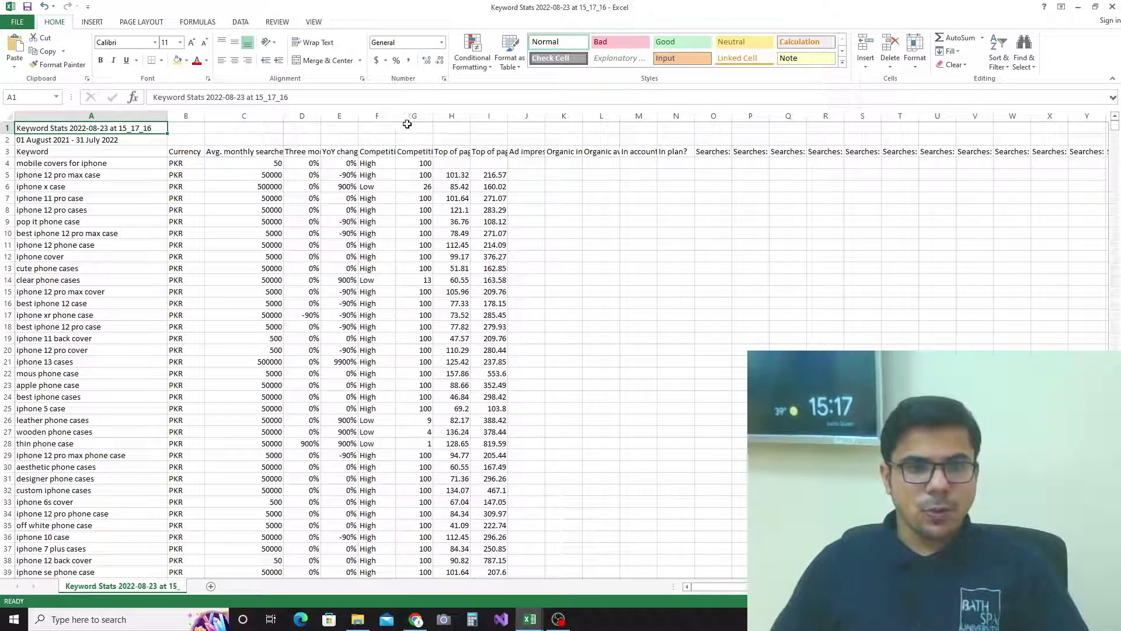
drag(398, 115, 508, 118)
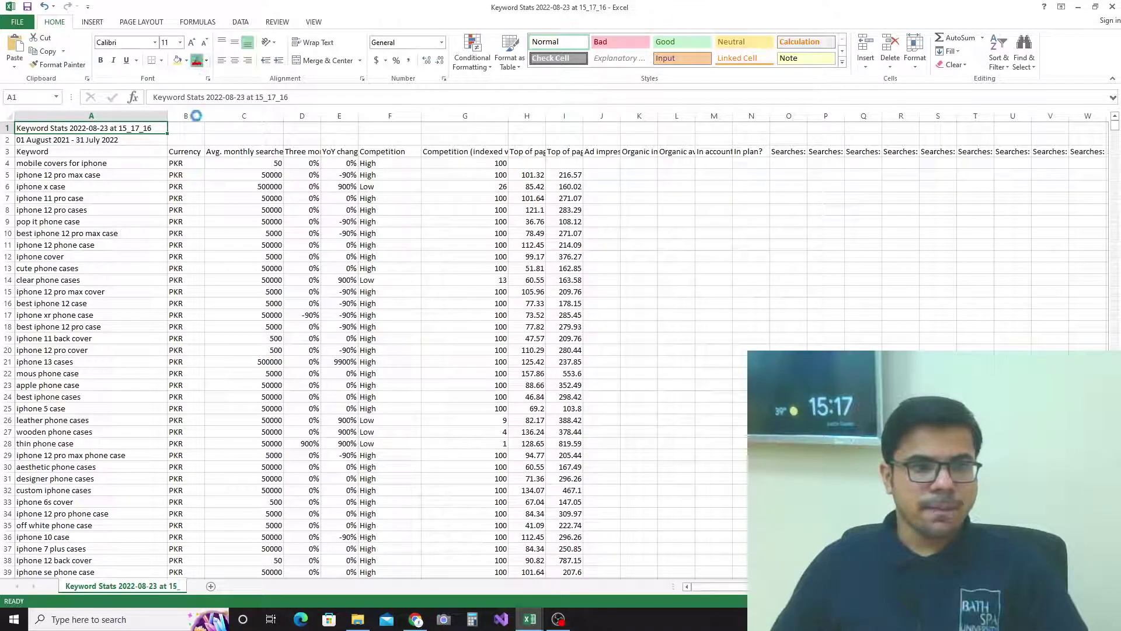
Color the report title in cell A1 red and look over the Keyword column.
click(110, 116)
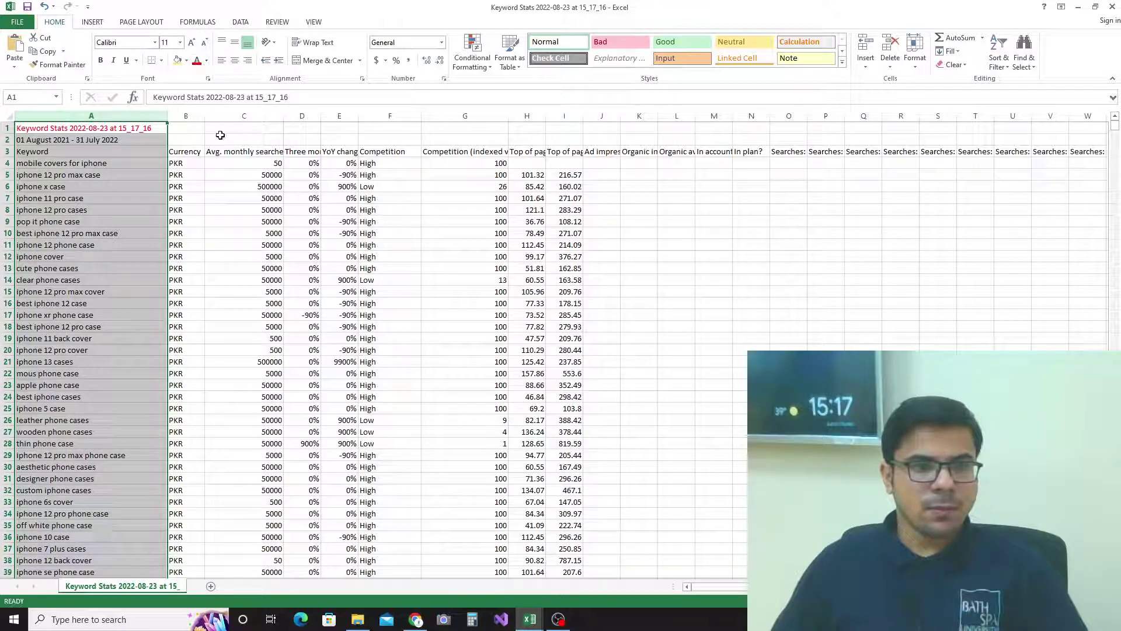
click(244, 138)
click(61, 142)
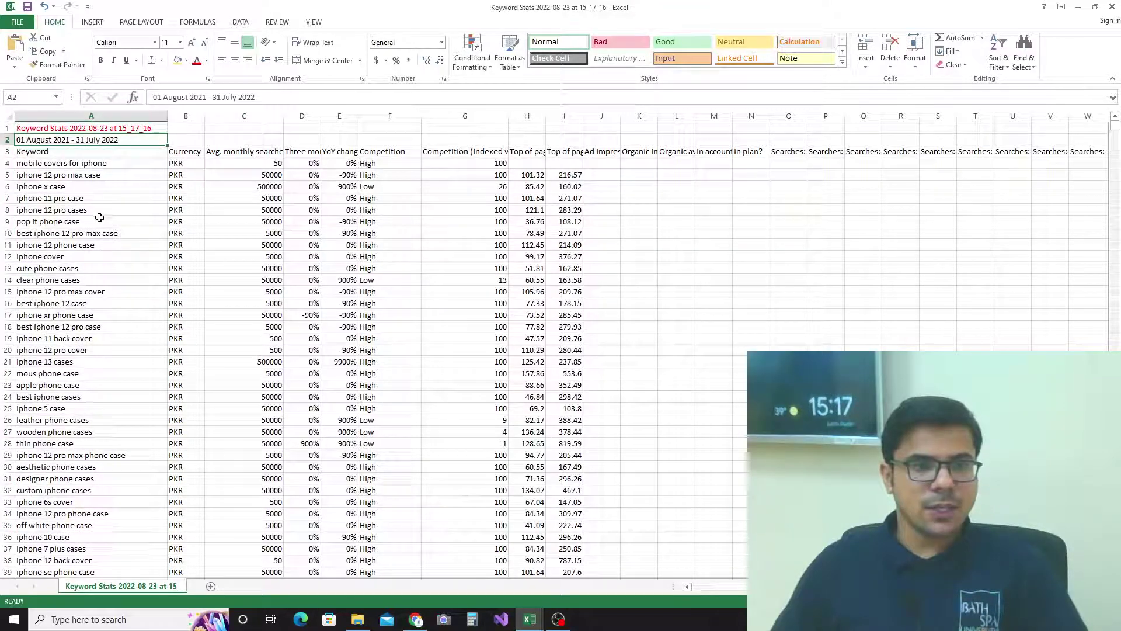
click(248, 116)
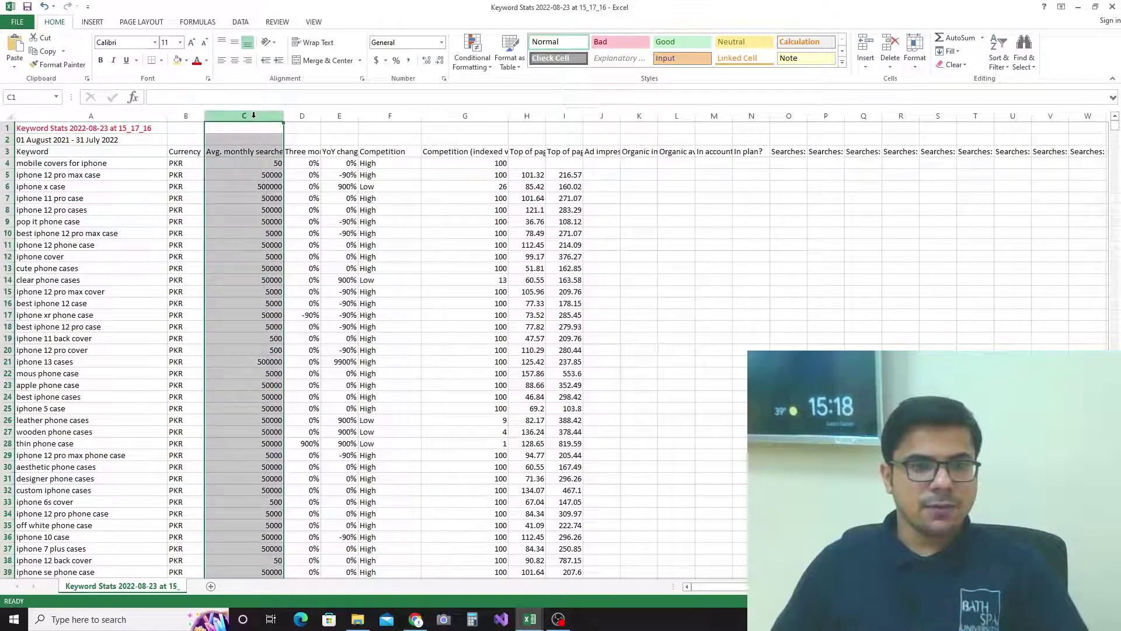
click(255, 128)
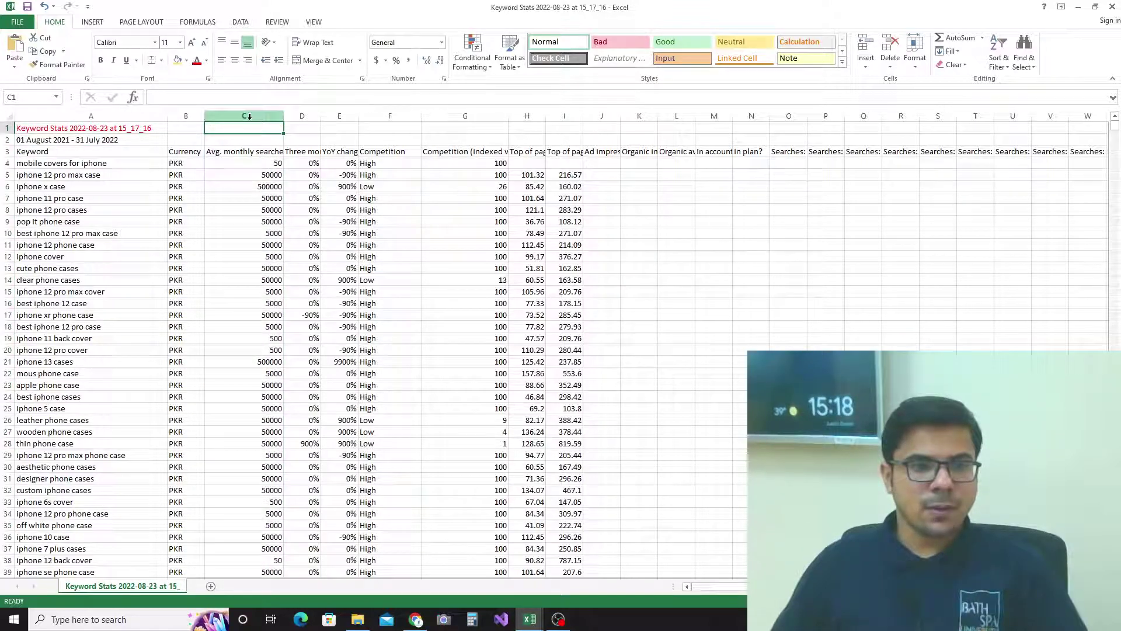
click(249, 117)
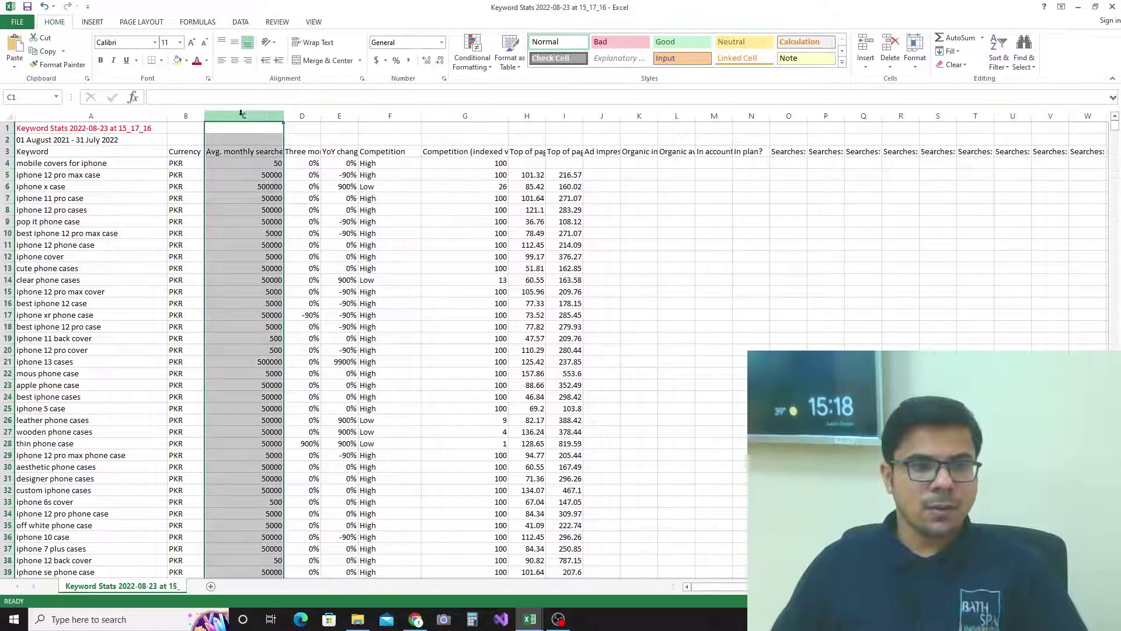
click(186, 60)
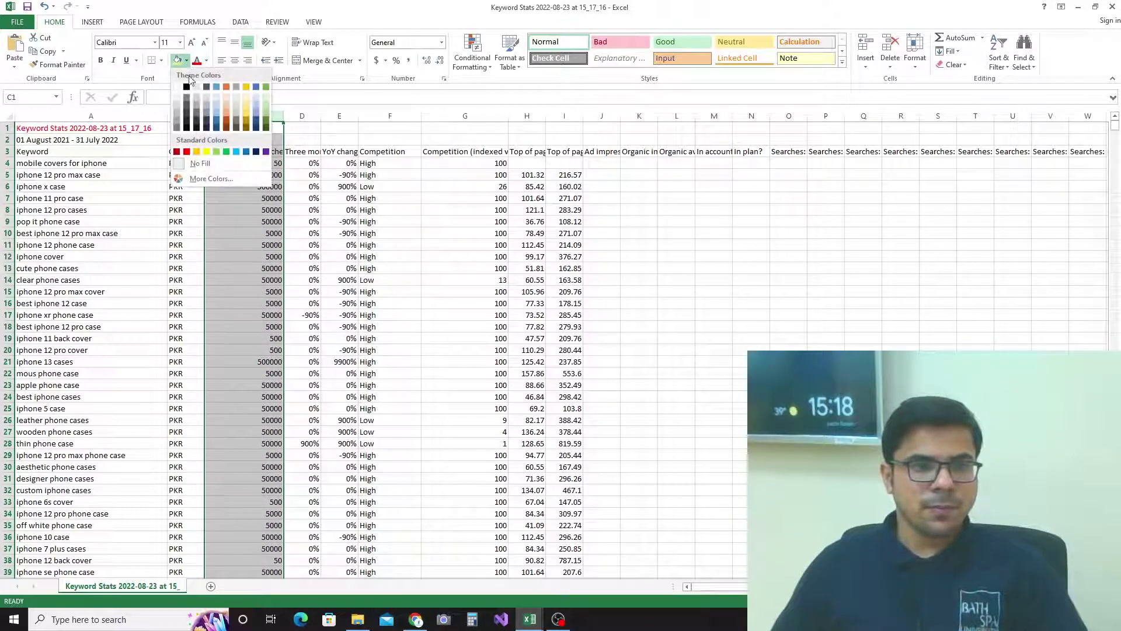
click(227, 88)
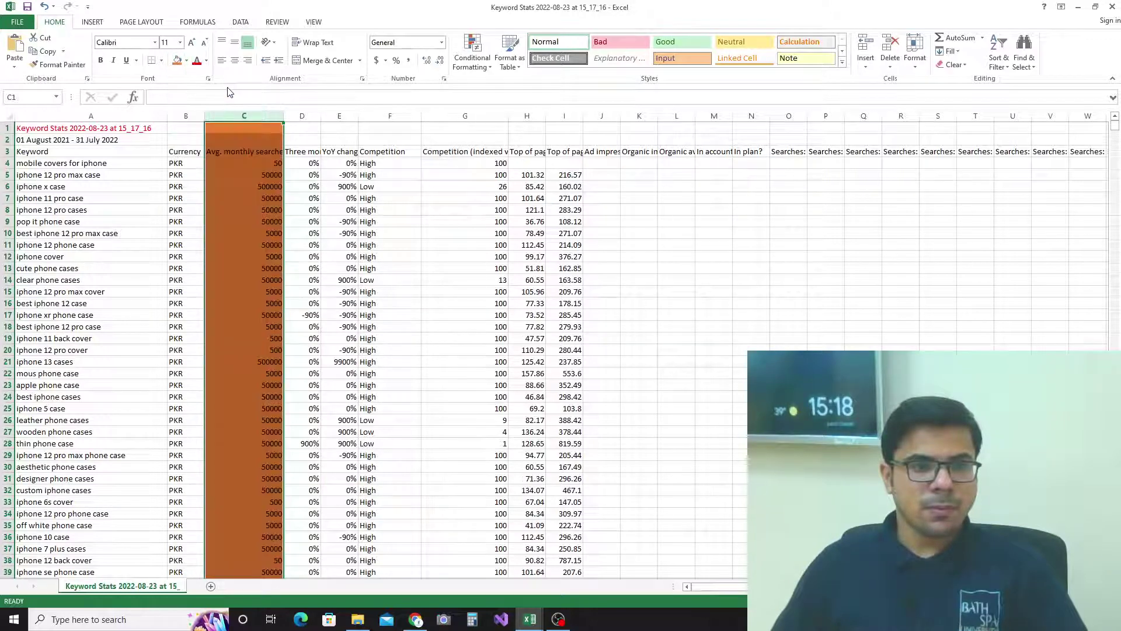
click(186, 61)
click(178, 88)
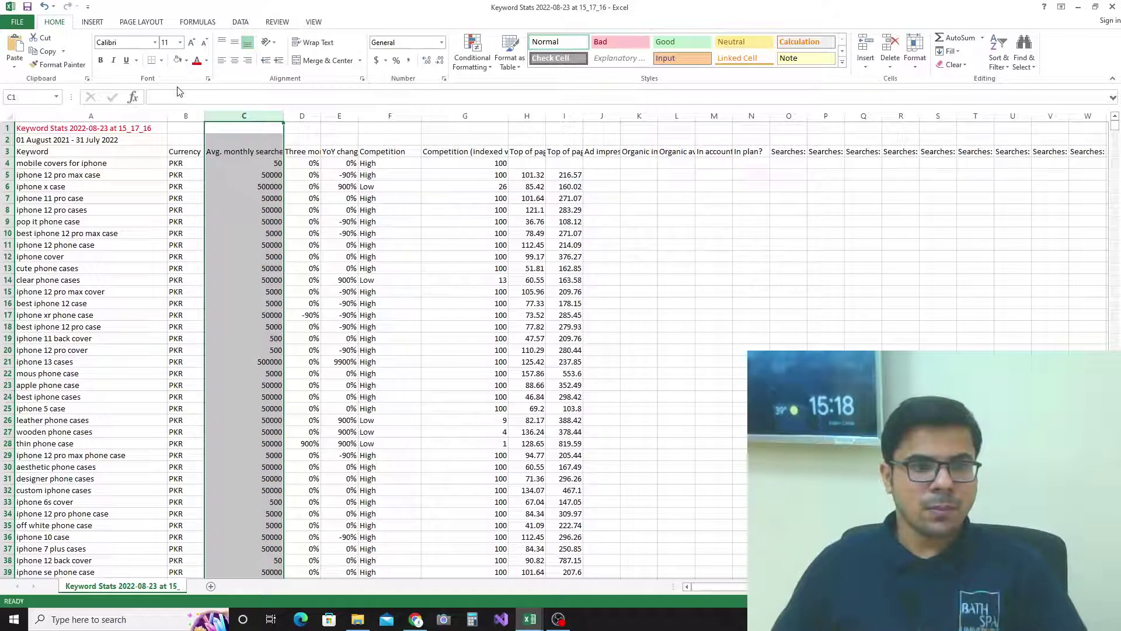
Fill the Avg. monthly searches header cell with green and set its font color to automatic.
click(253, 174)
click(243, 148)
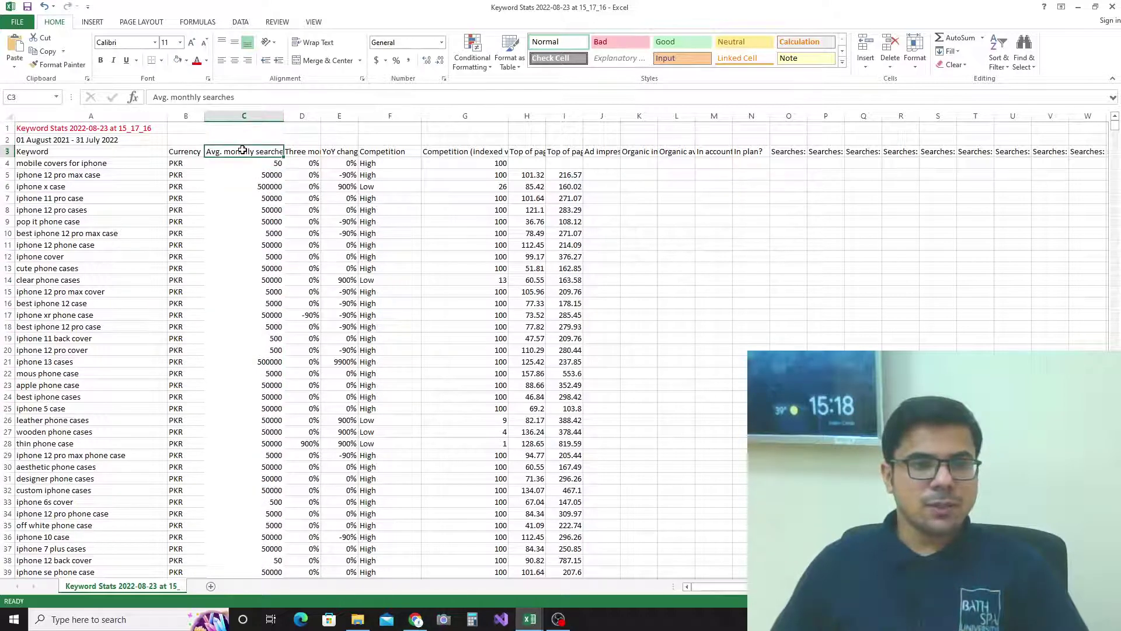
click(197, 60)
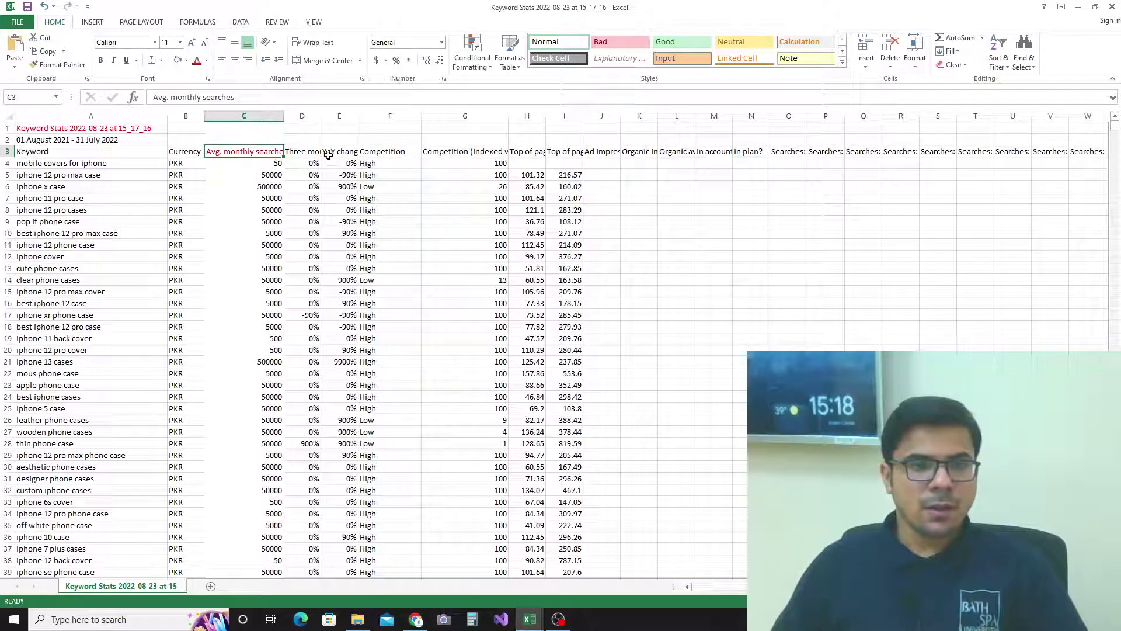
click(187, 60)
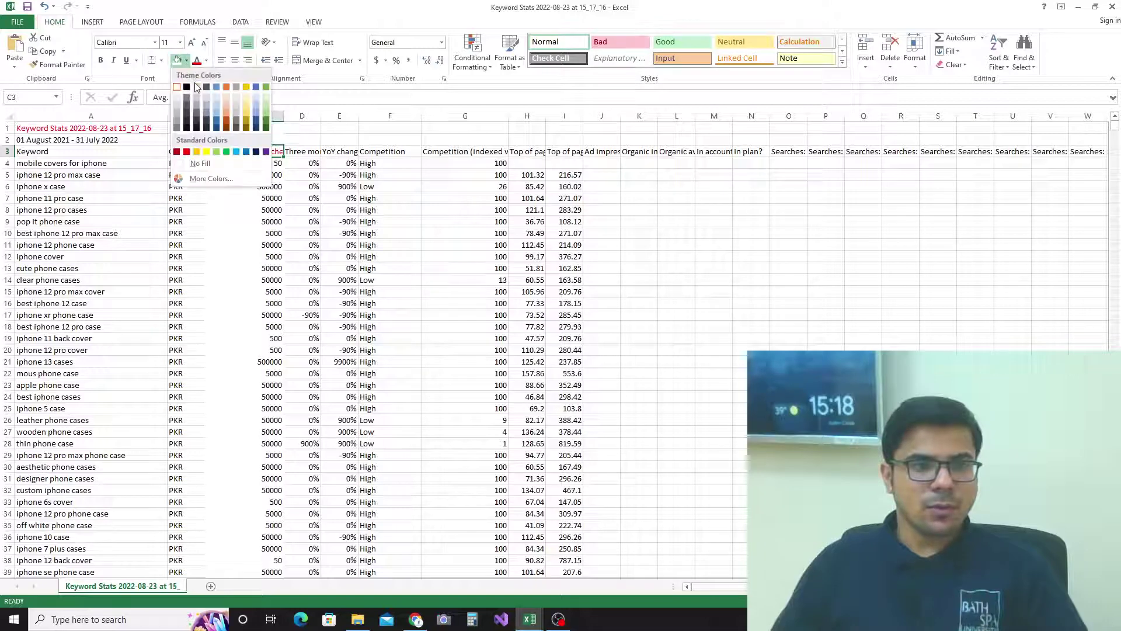
click(265, 87)
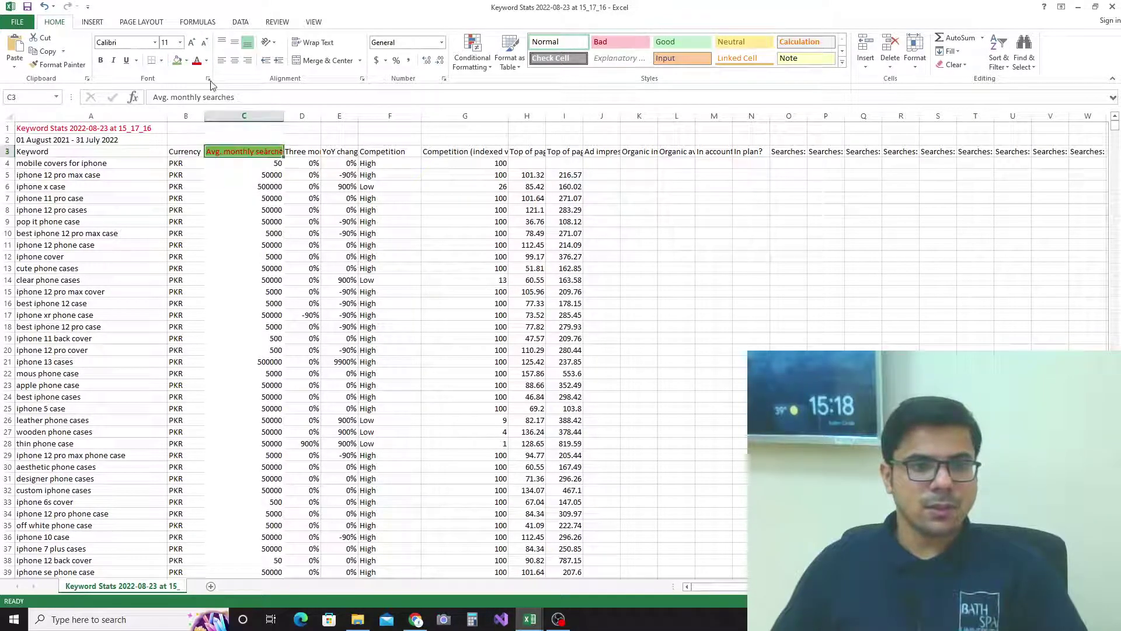
click(206, 61)
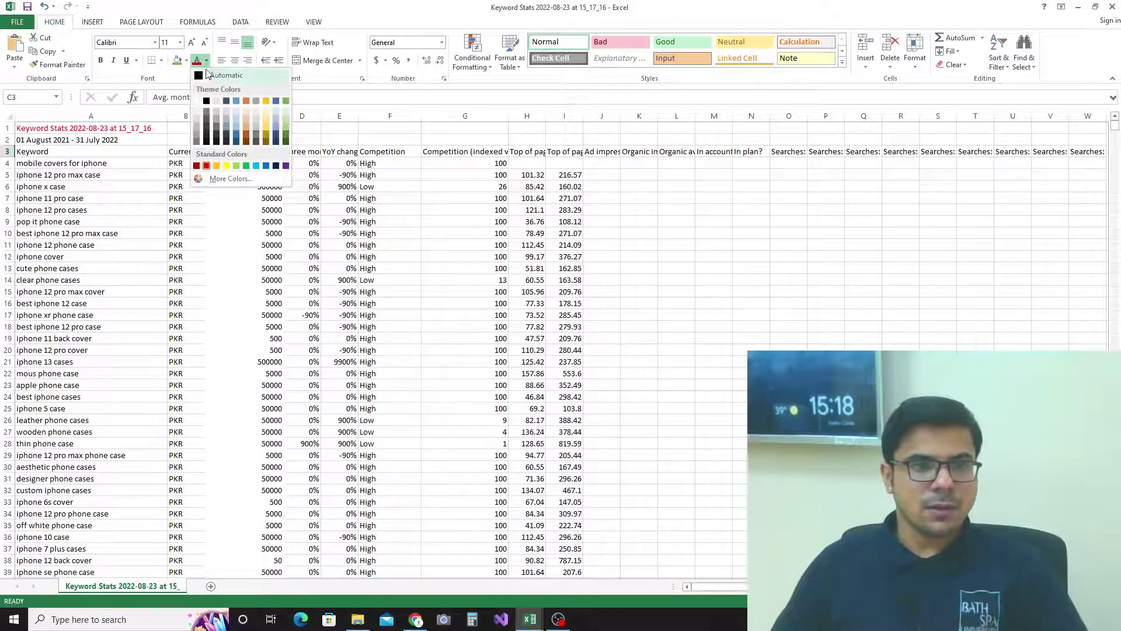
click(201, 77)
click(306, 162)
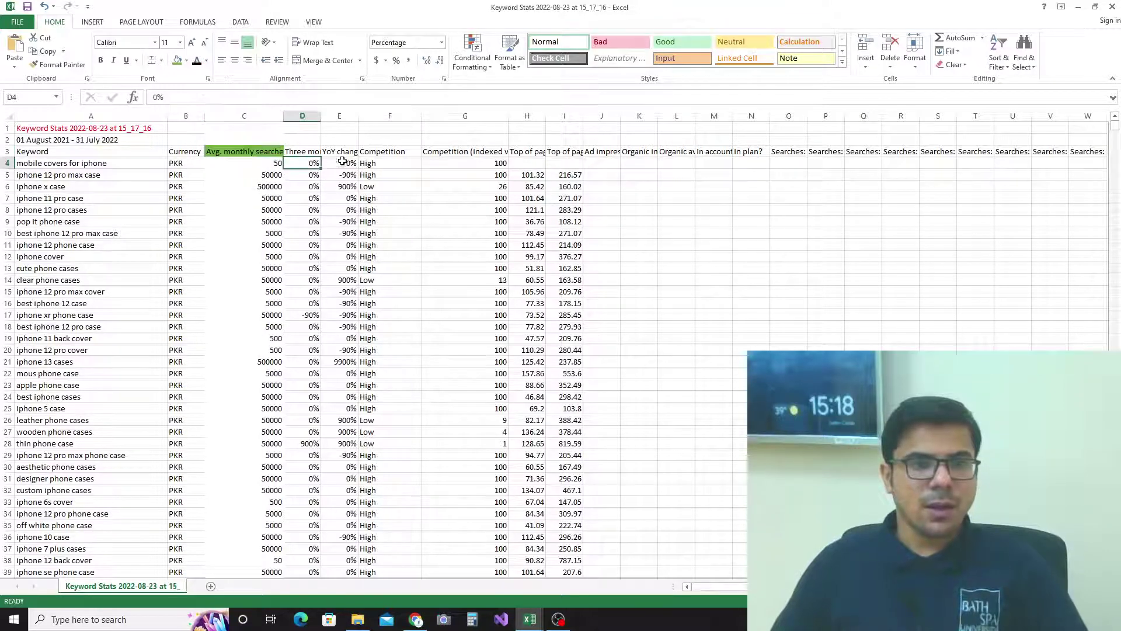
Fill the Competition header cell with orange and the Keyword header cell with light gold.
click(382, 152)
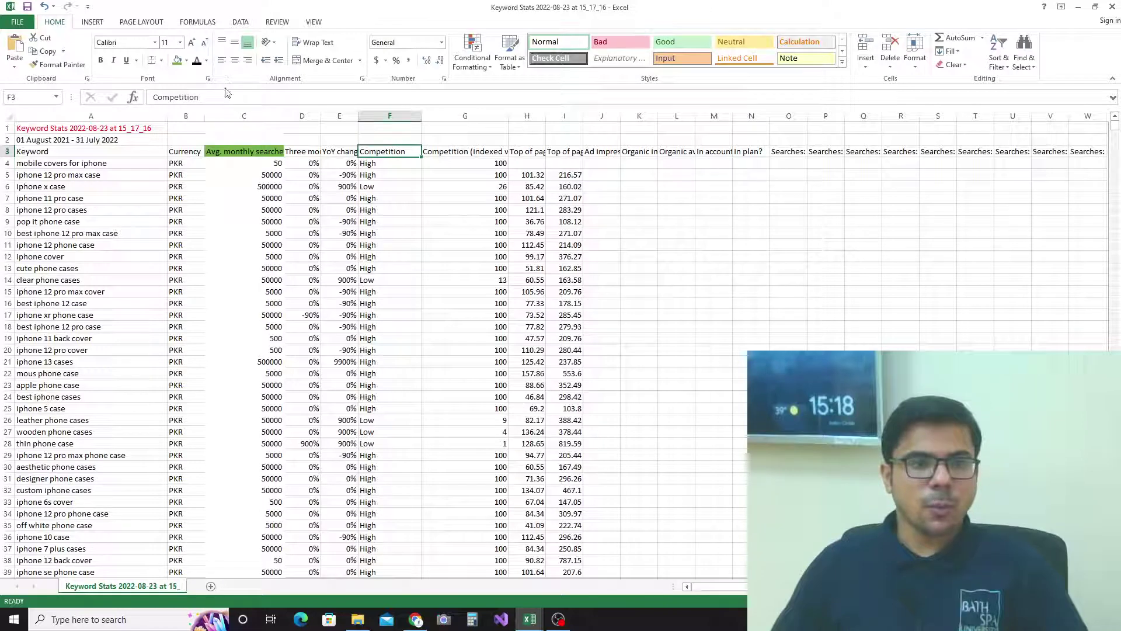
click(187, 60)
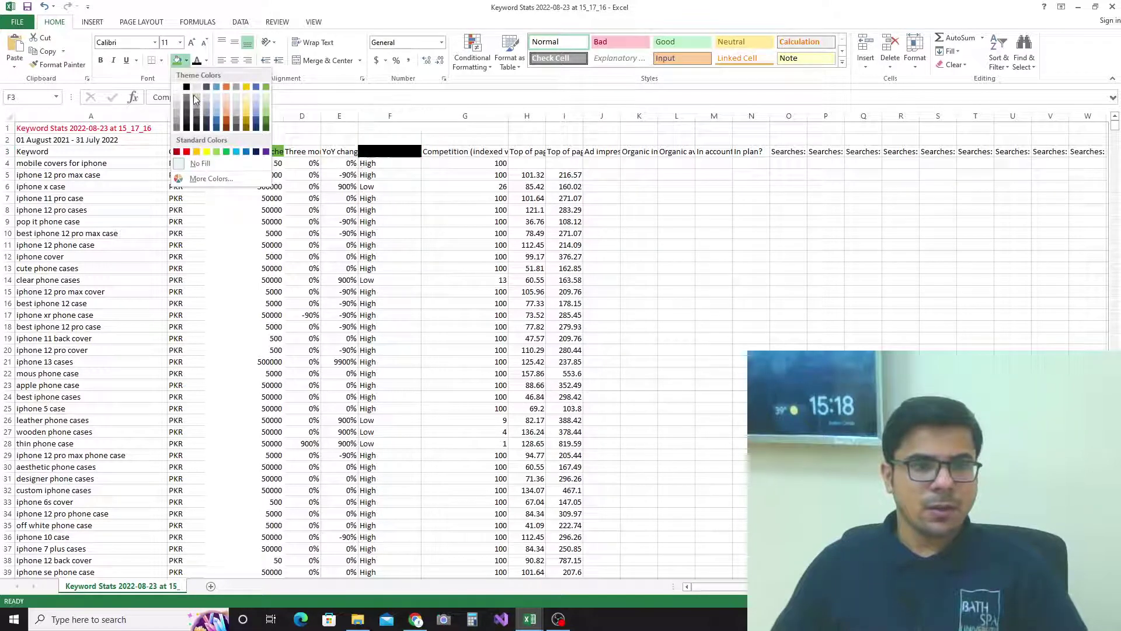
click(228, 89)
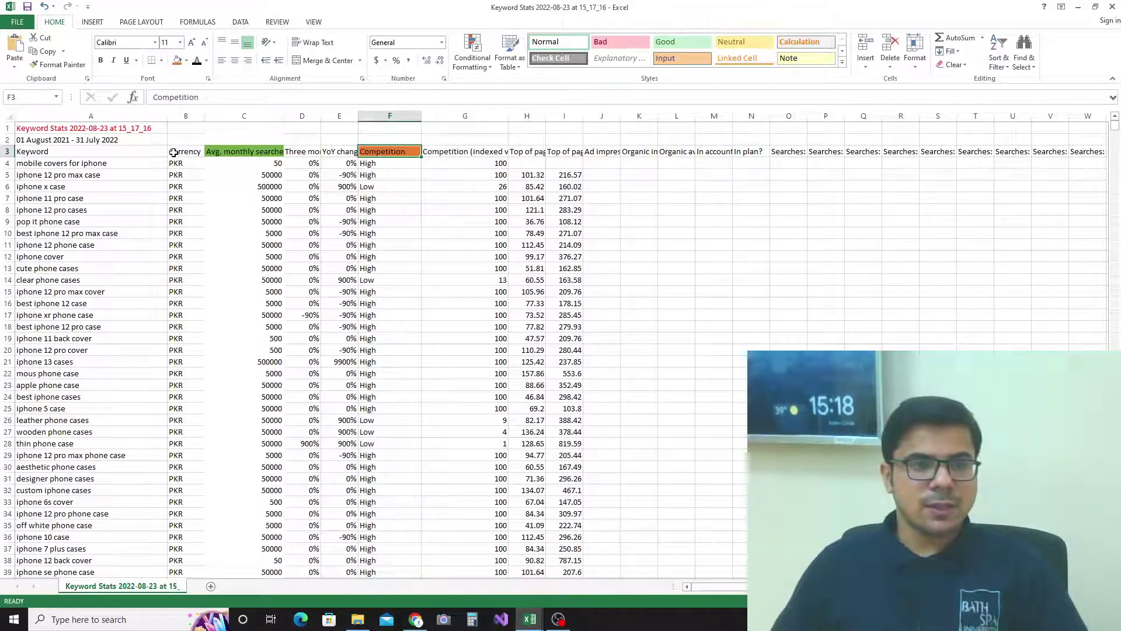
click(151, 151)
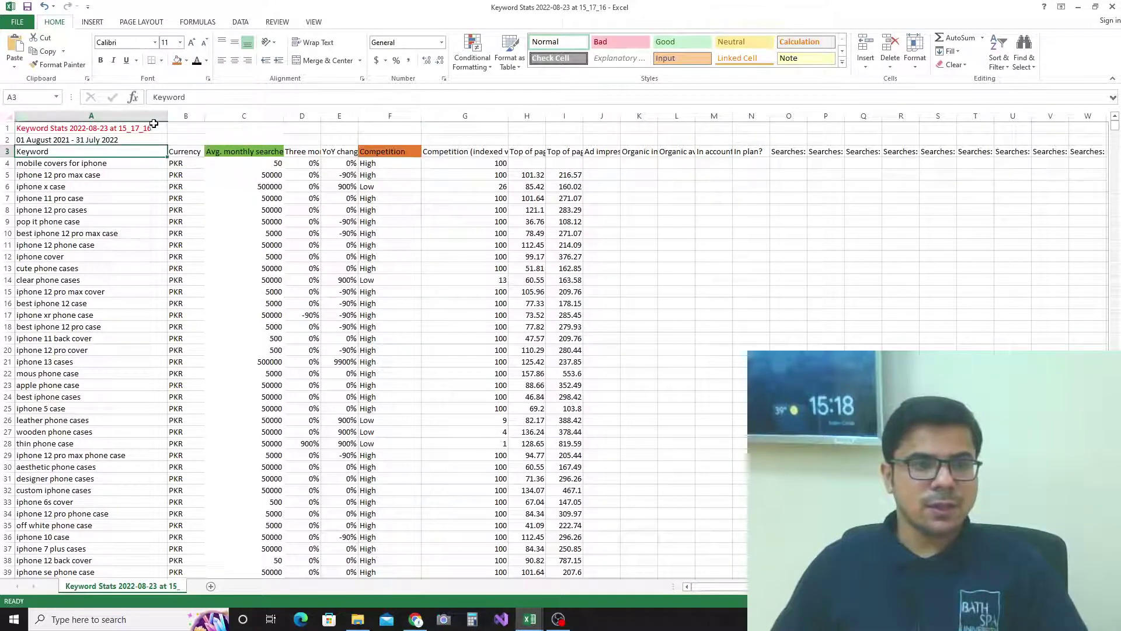
click(186, 61)
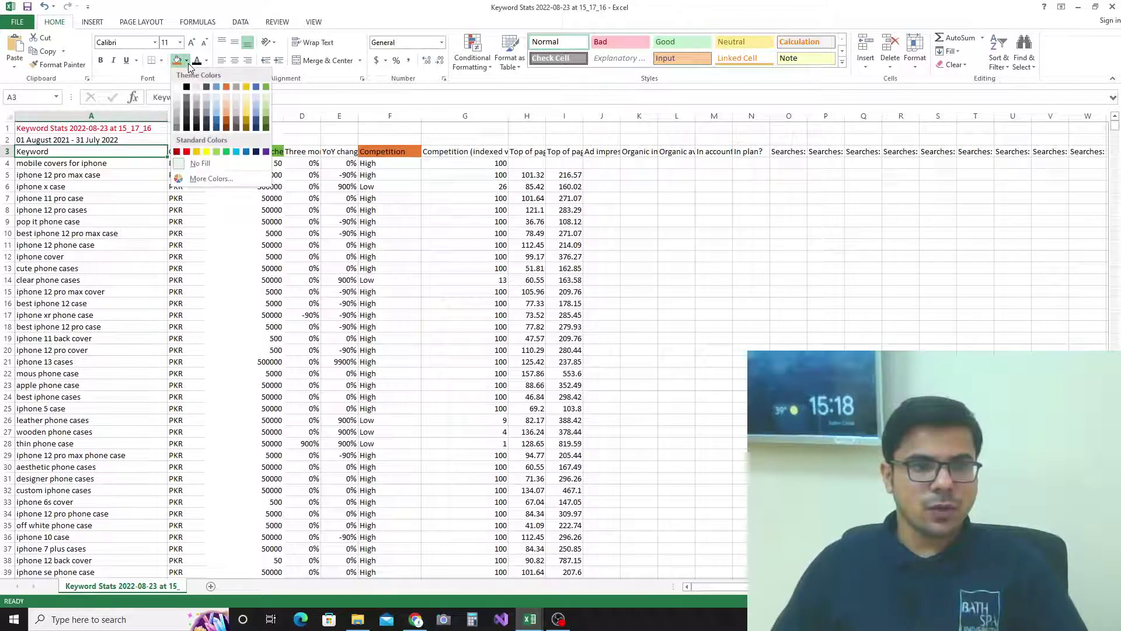
click(246, 114)
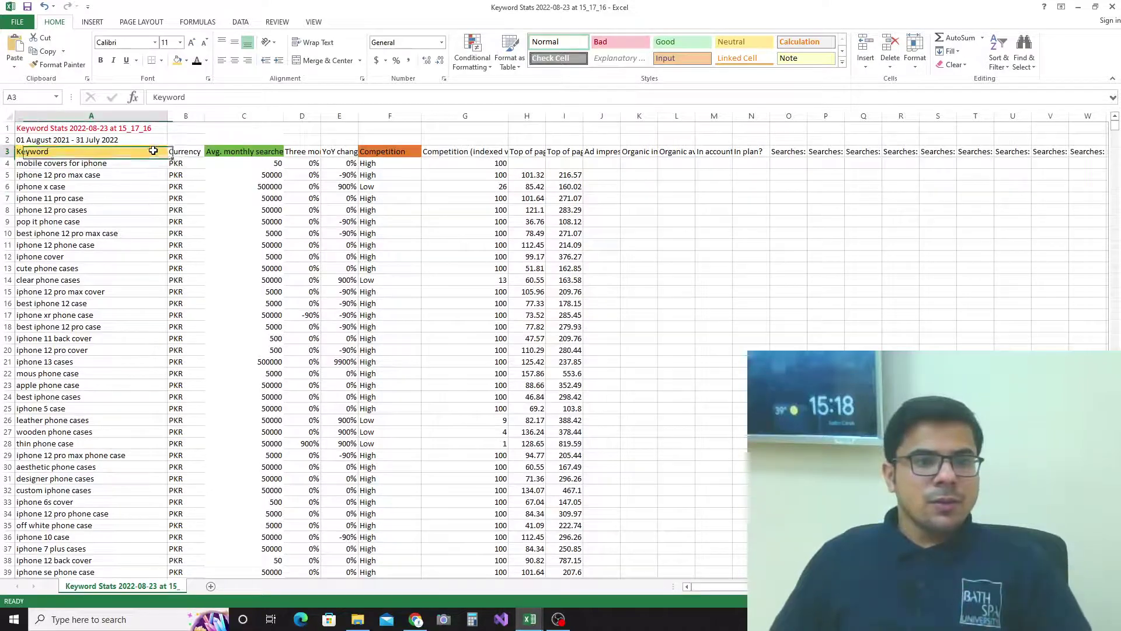
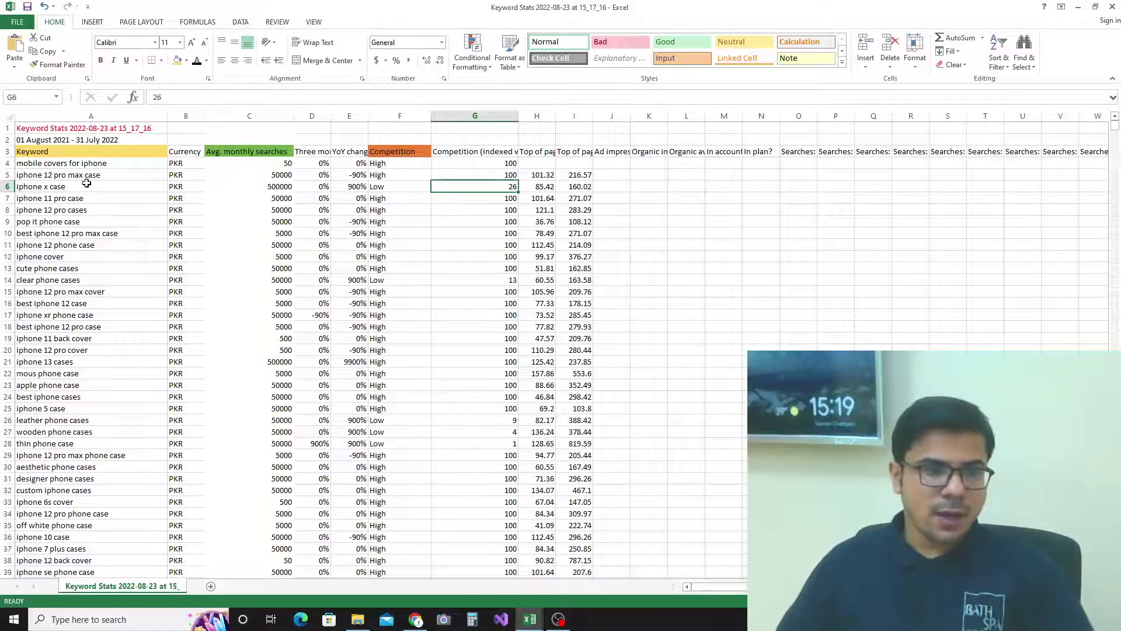
Highlight the "iphone x case" row from the keyword through the indexed competition value with a light green fill.
drag(85, 185, 511, 188)
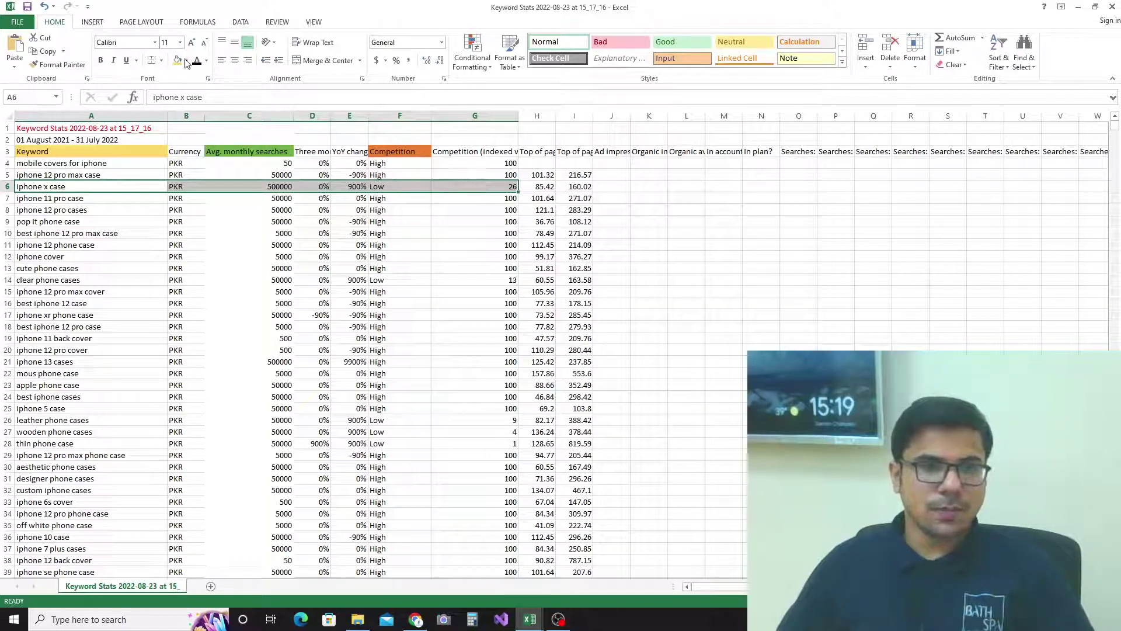
click(186, 61)
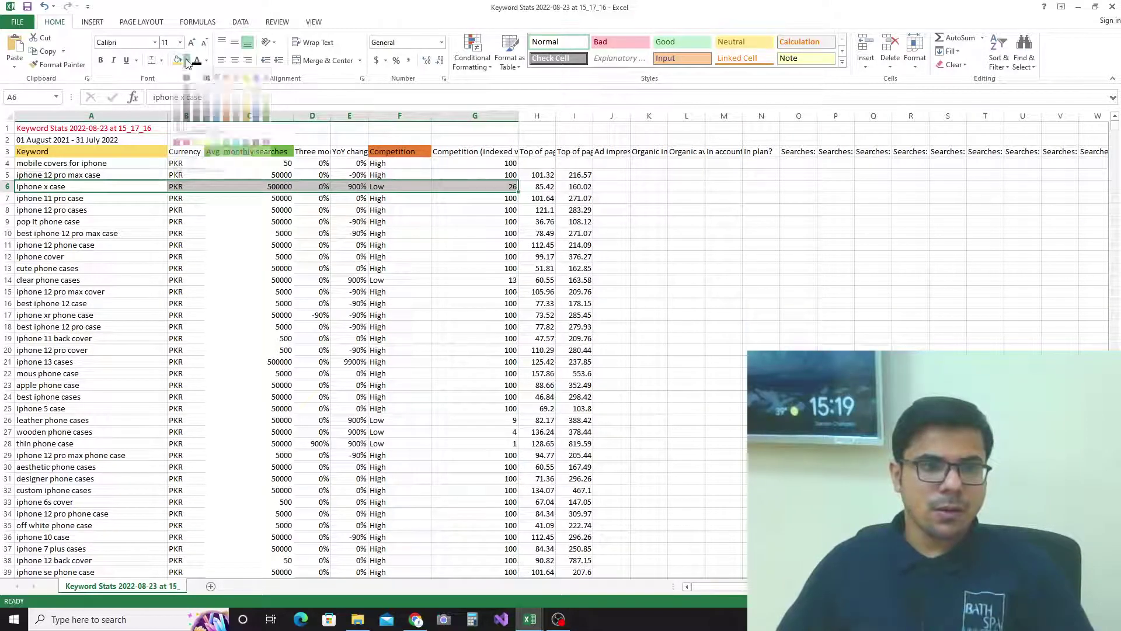
click(267, 108)
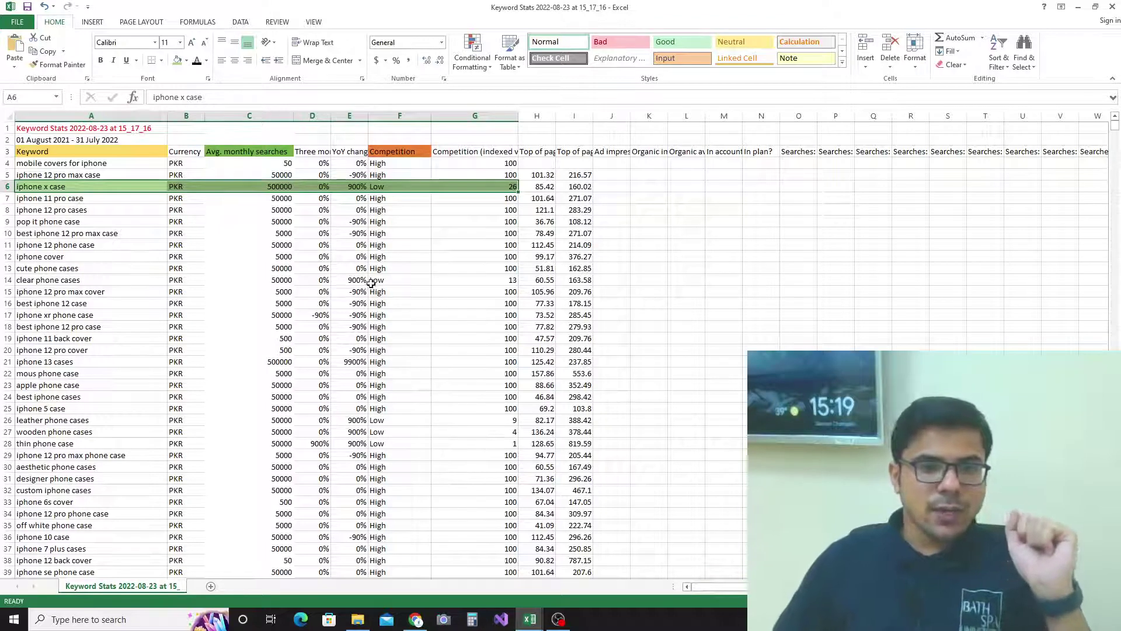
Check the competition and monthly searches of "clear phone cases" and highlight its row through column G in the same light green.
click(389, 281)
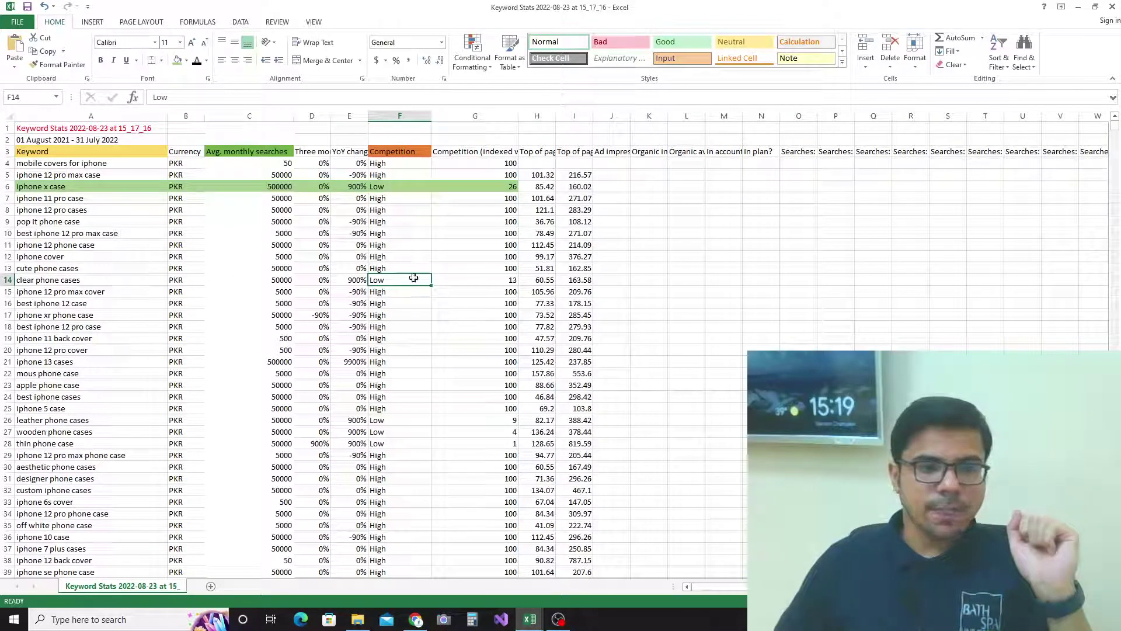
click(258, 283)
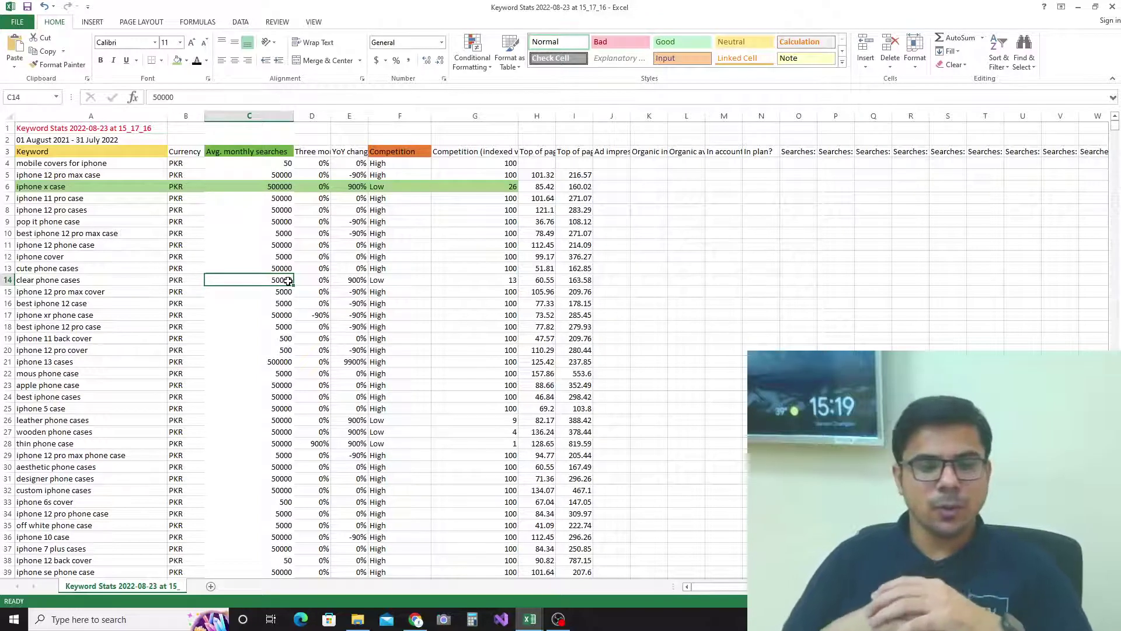
click(27, 279)
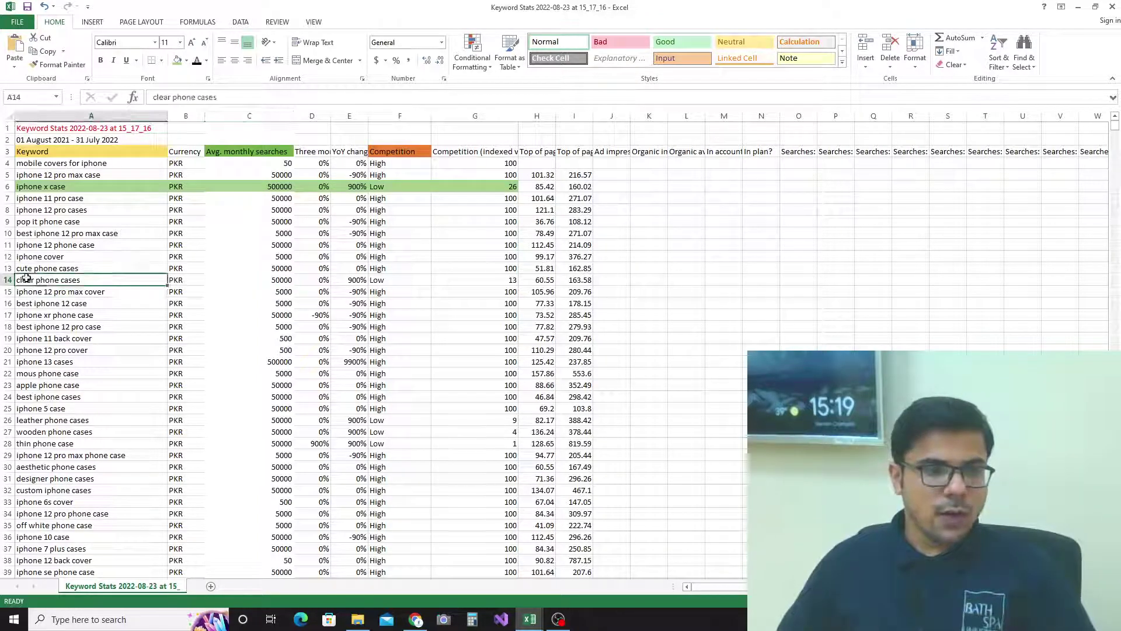
drag(32, 278, 507, 280)
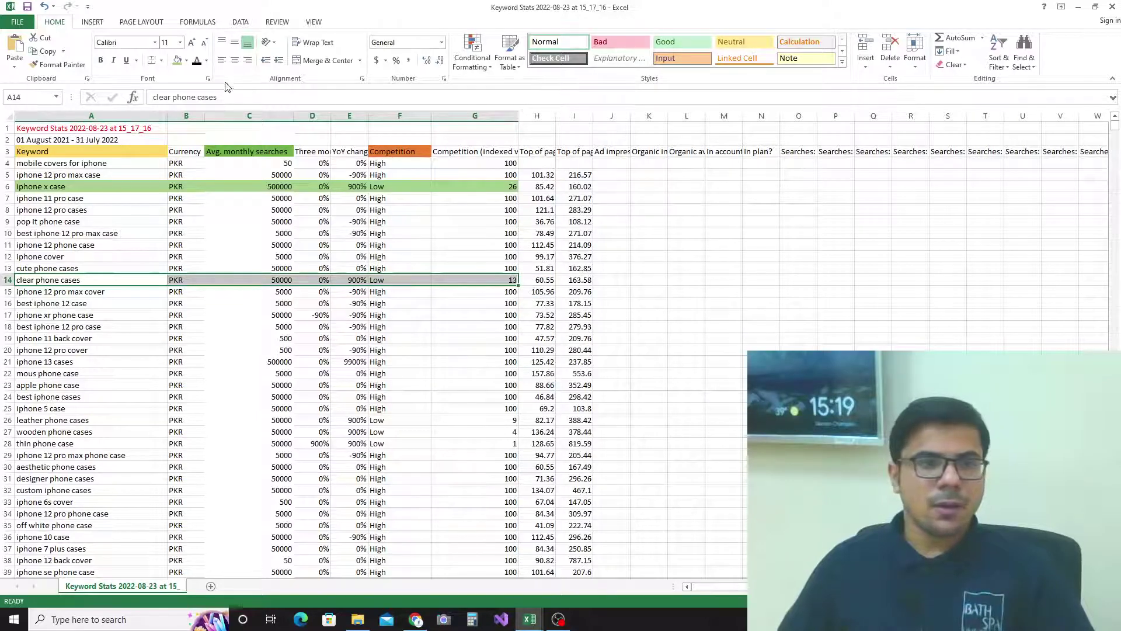
click(177, 60)
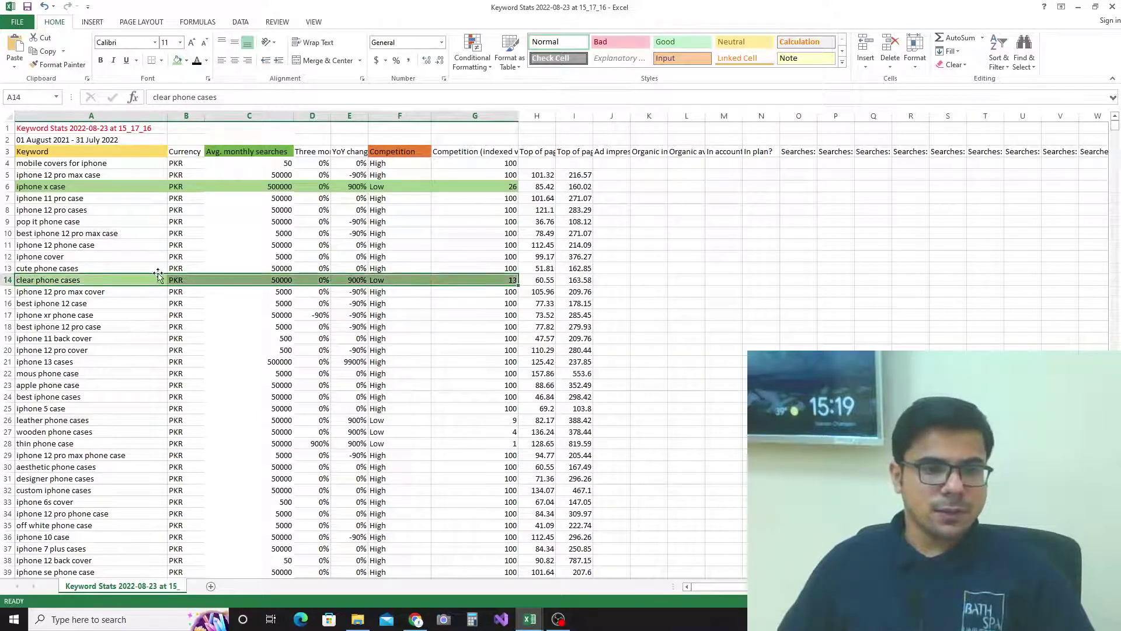
Check the indexed competition of "leather phone cases" and highlight its row from column A through G in light green.
click(378, 305)
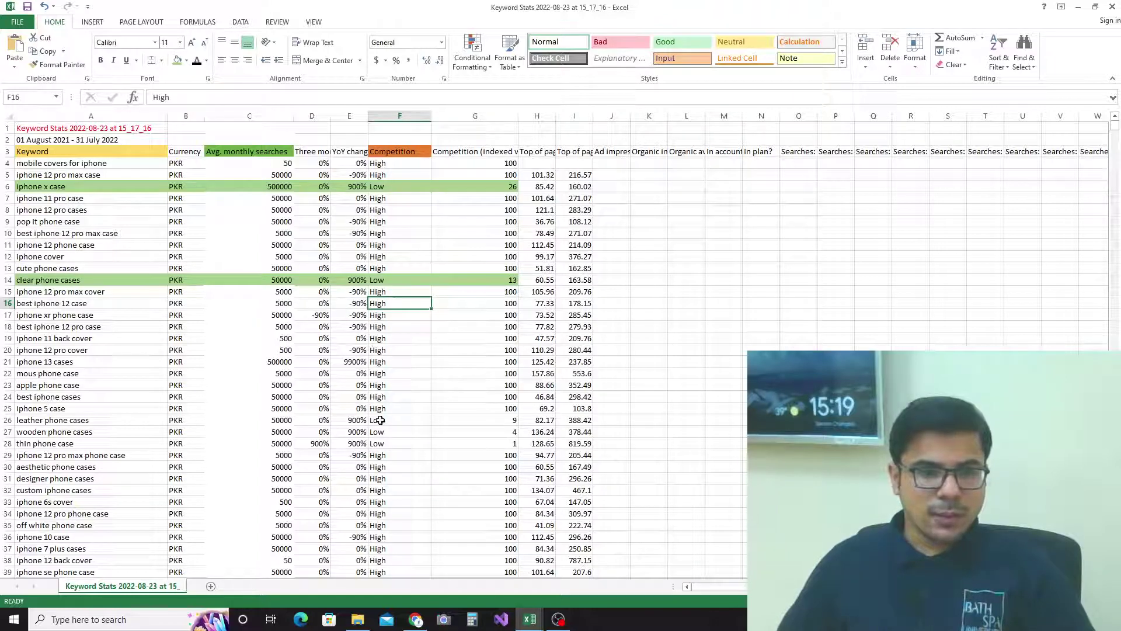
click(80, 423)
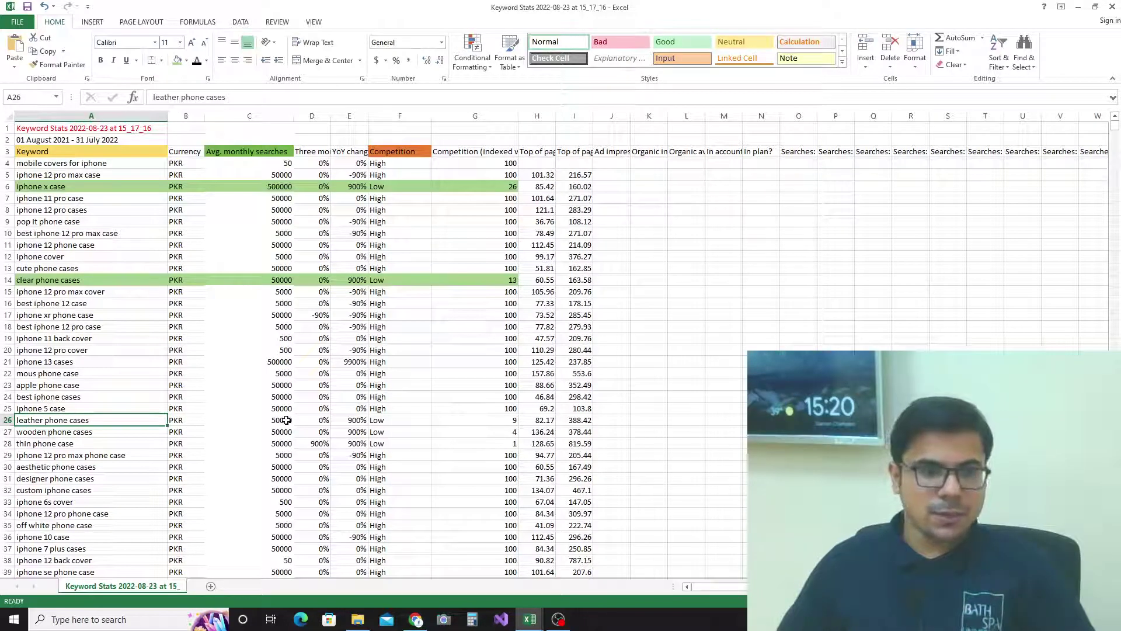
click(478, 418)
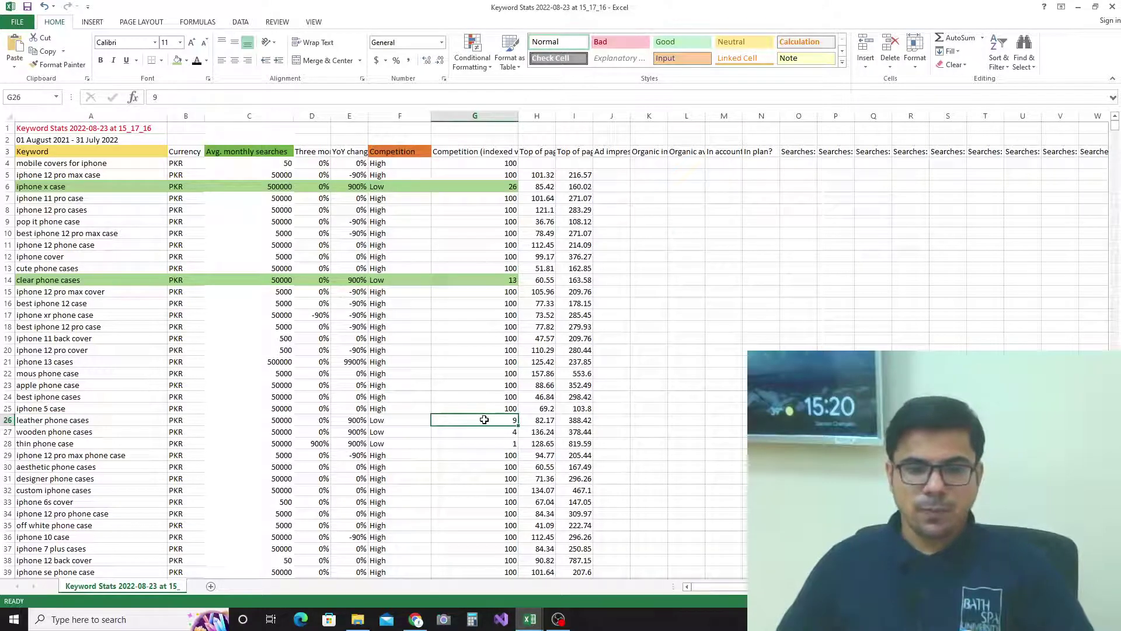
click(133, 424)
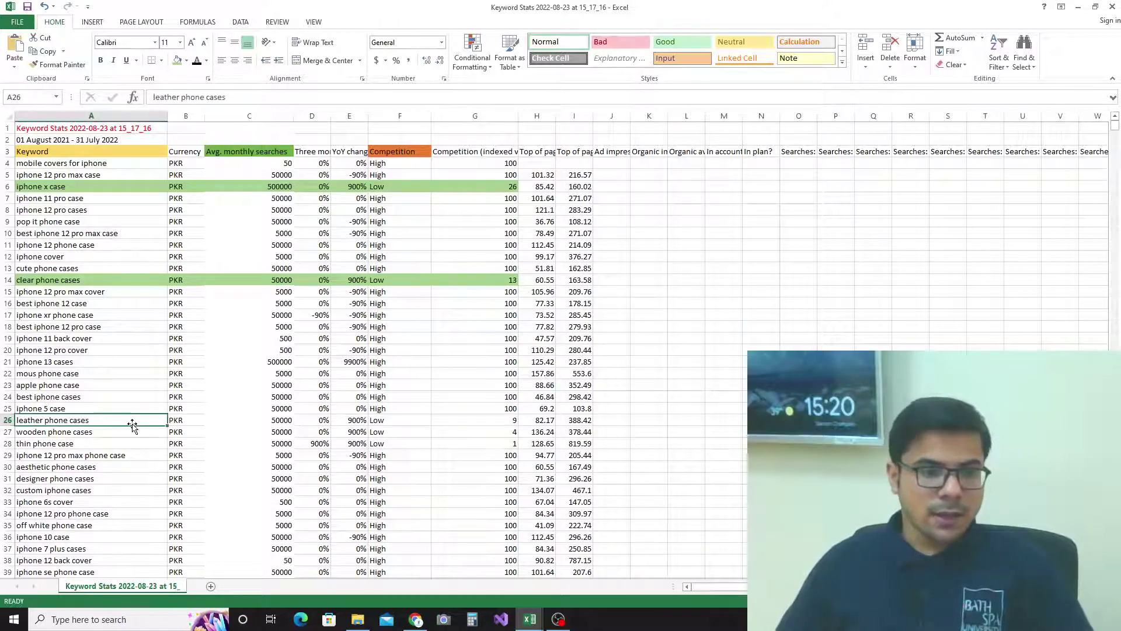
drag(133, 424, 411, 422)
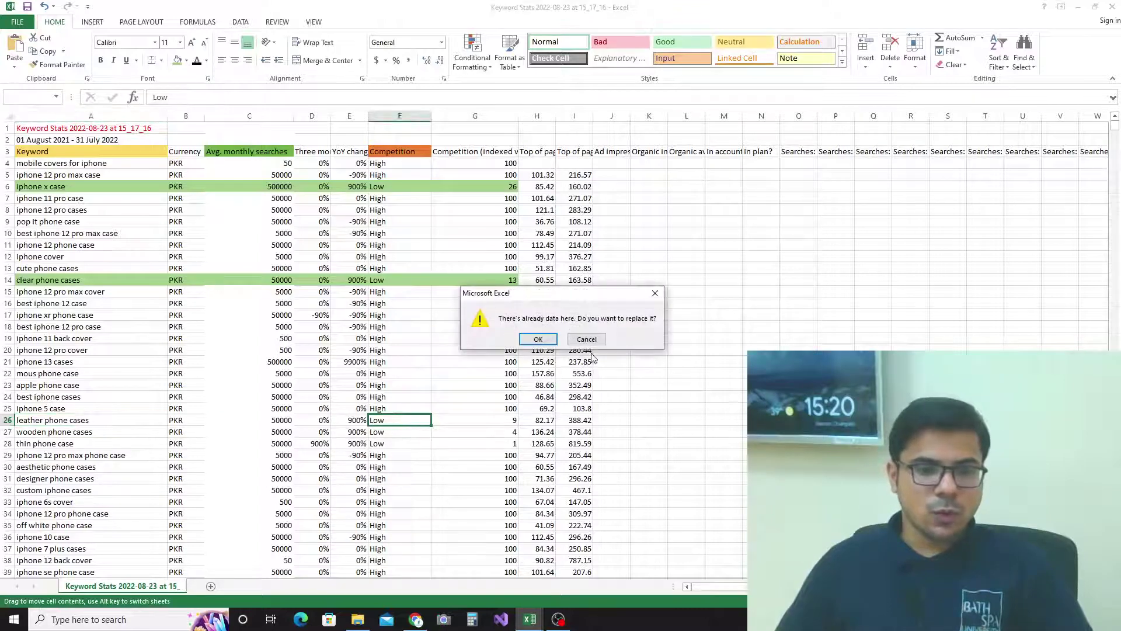
click(655, 293)
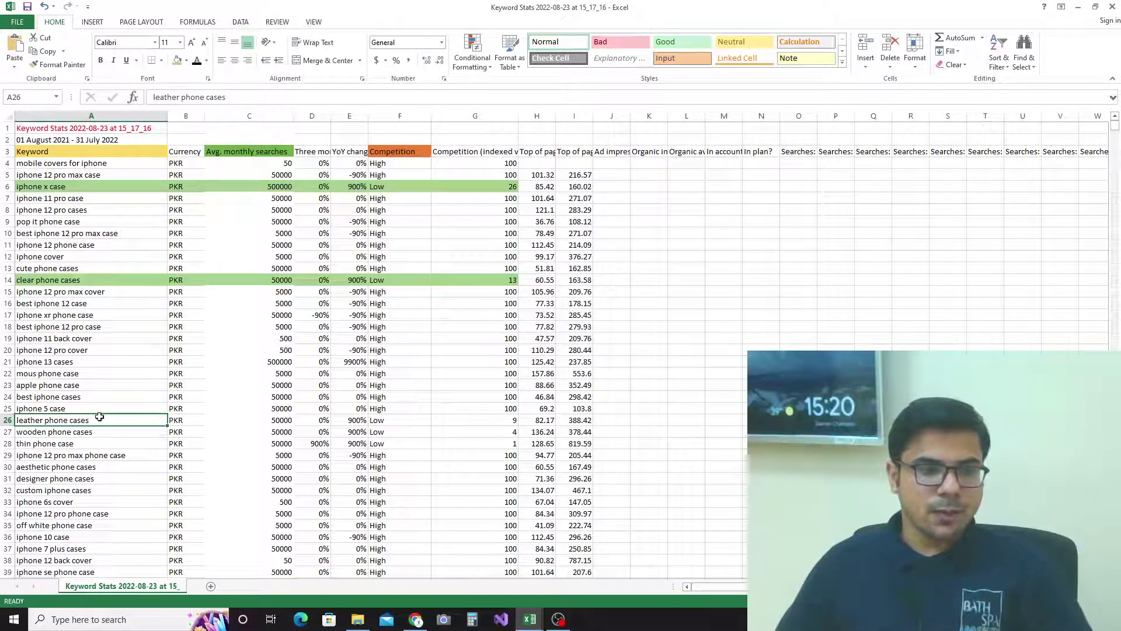
drag(99, 416, 516, 421)
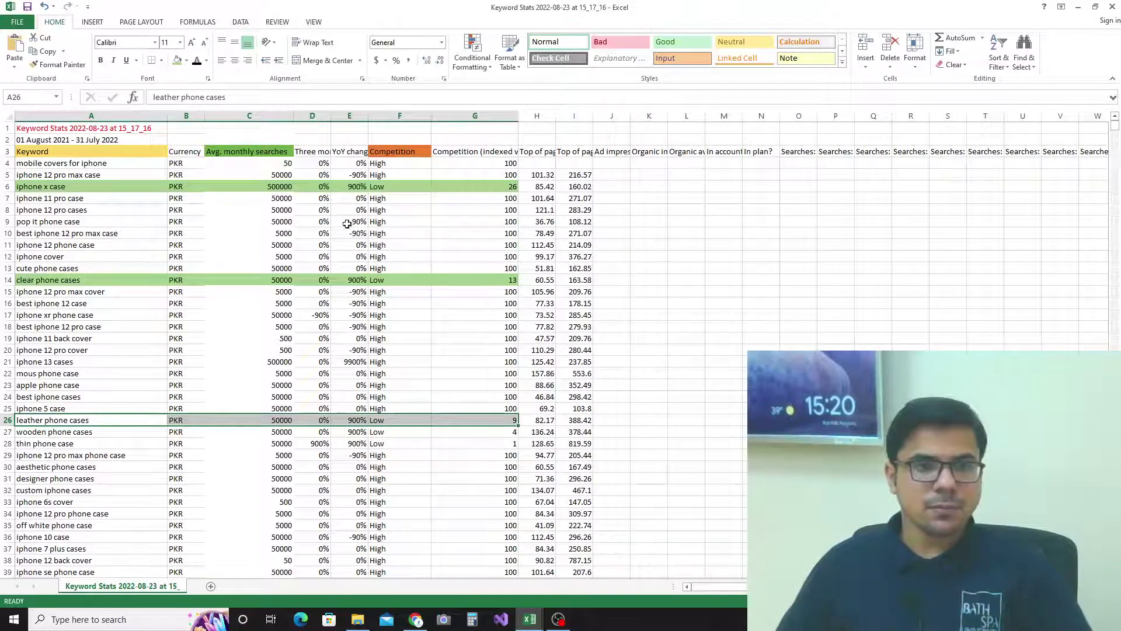
click(177, 60)
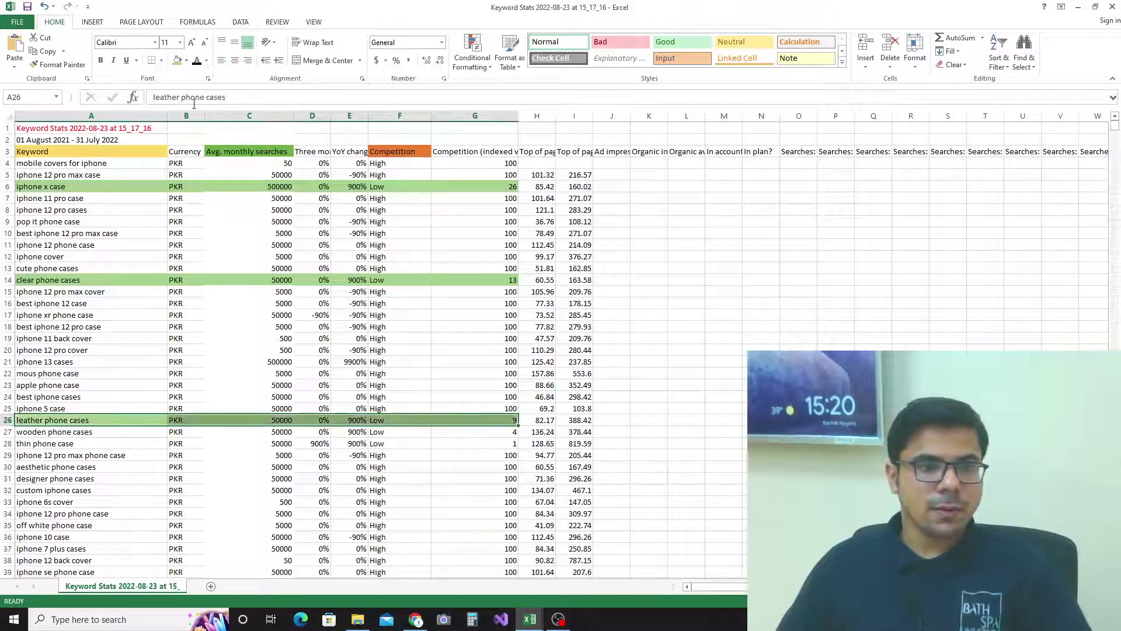
Highlight the "wooden phone cases" and "thin phone case" rows from column A through G in light green.
scroll(286, 292, down, 6)
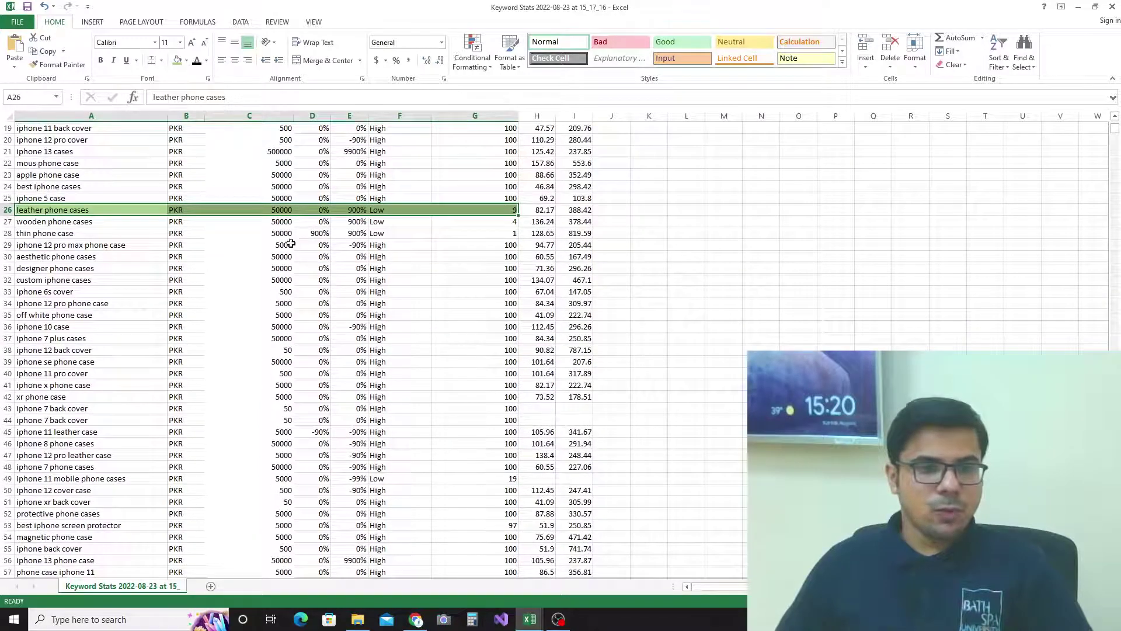
click(94, 221)
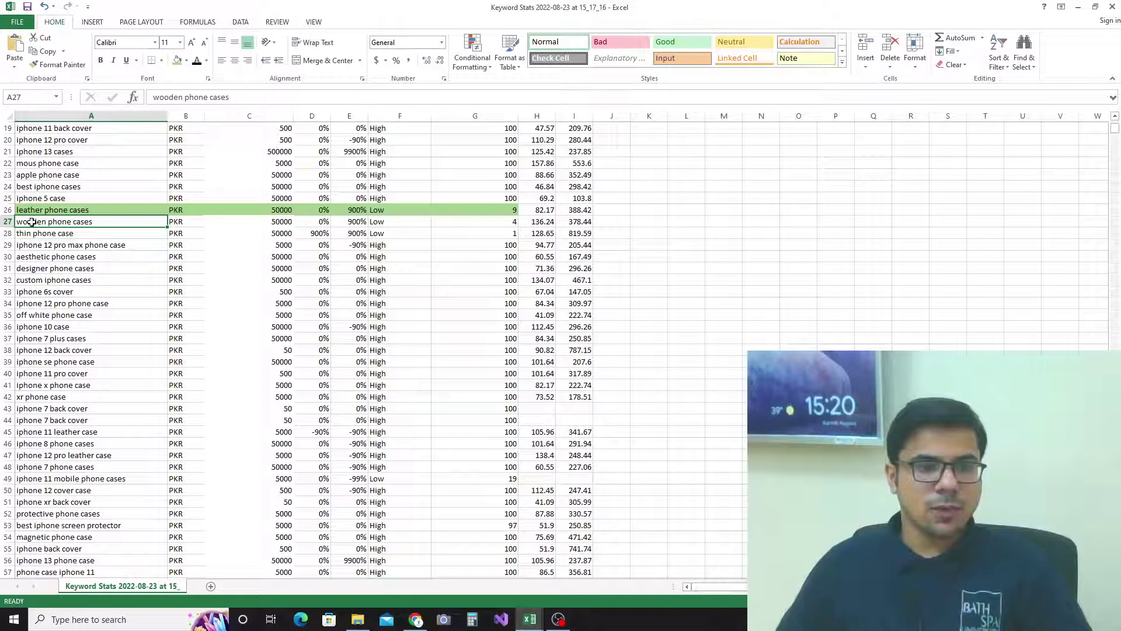
drag(31, 222, 501, 232)
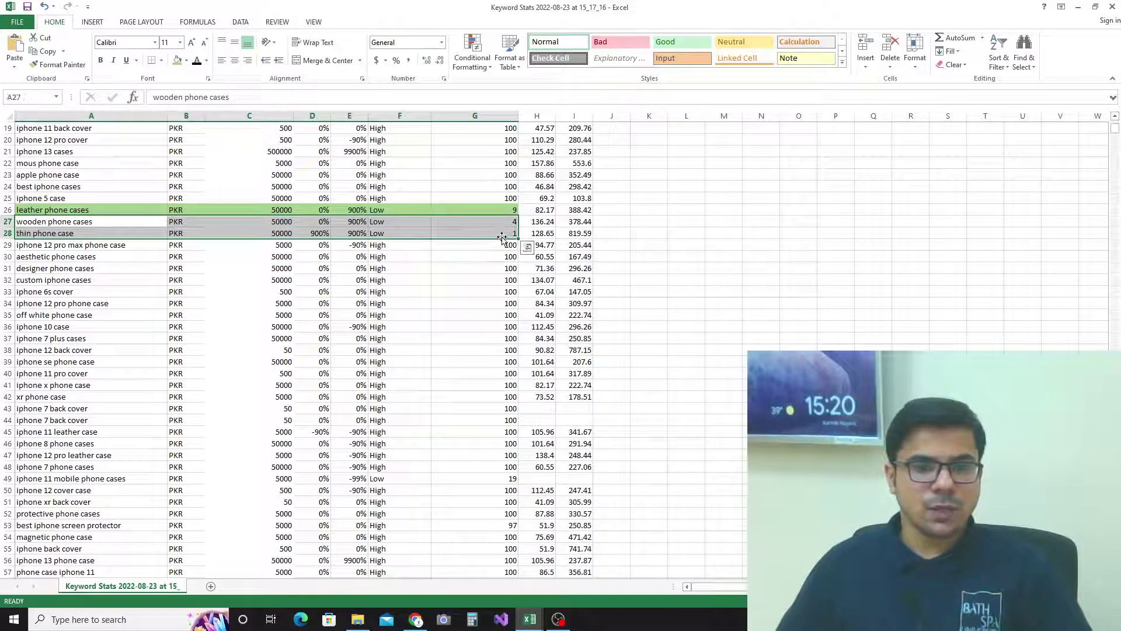
click(178, 63)
click(366, 232)
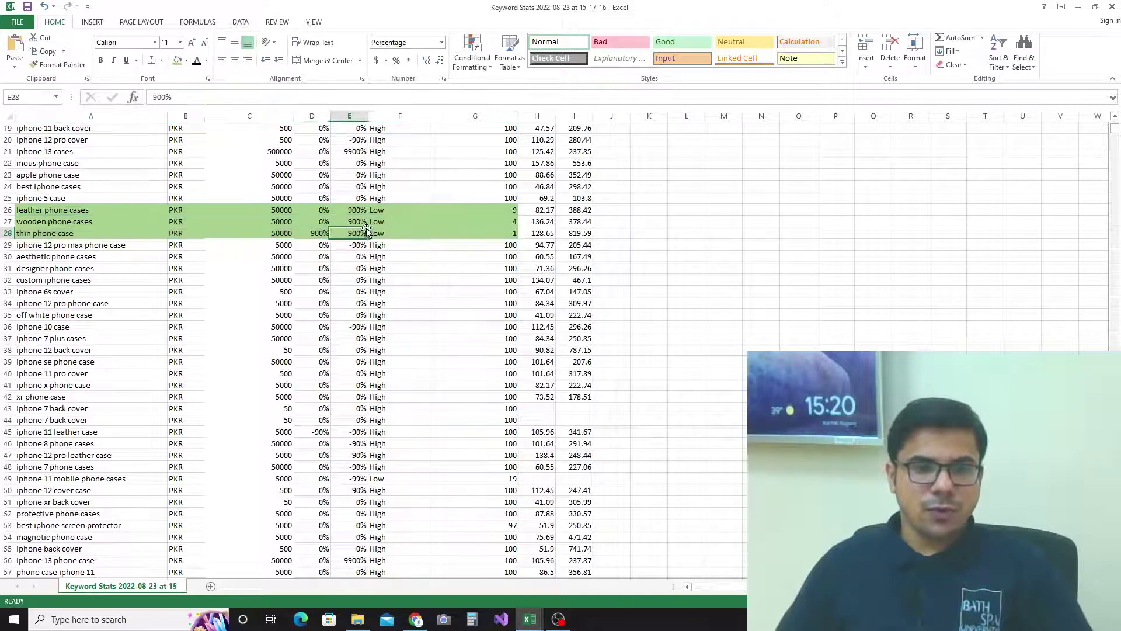
scroll(368, 234, up, 6)
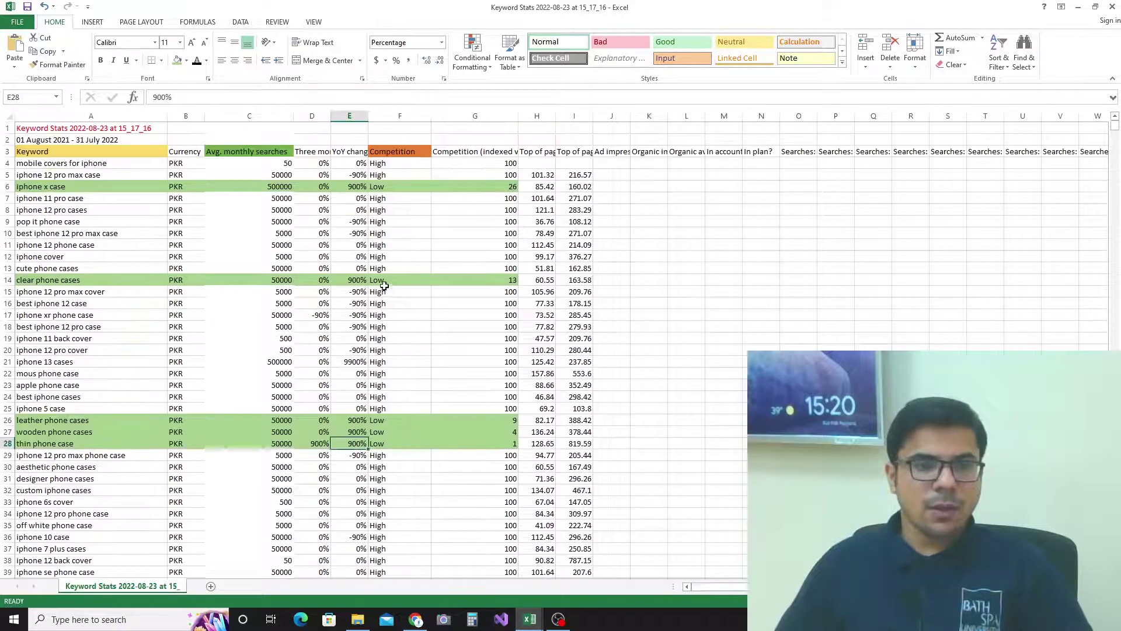